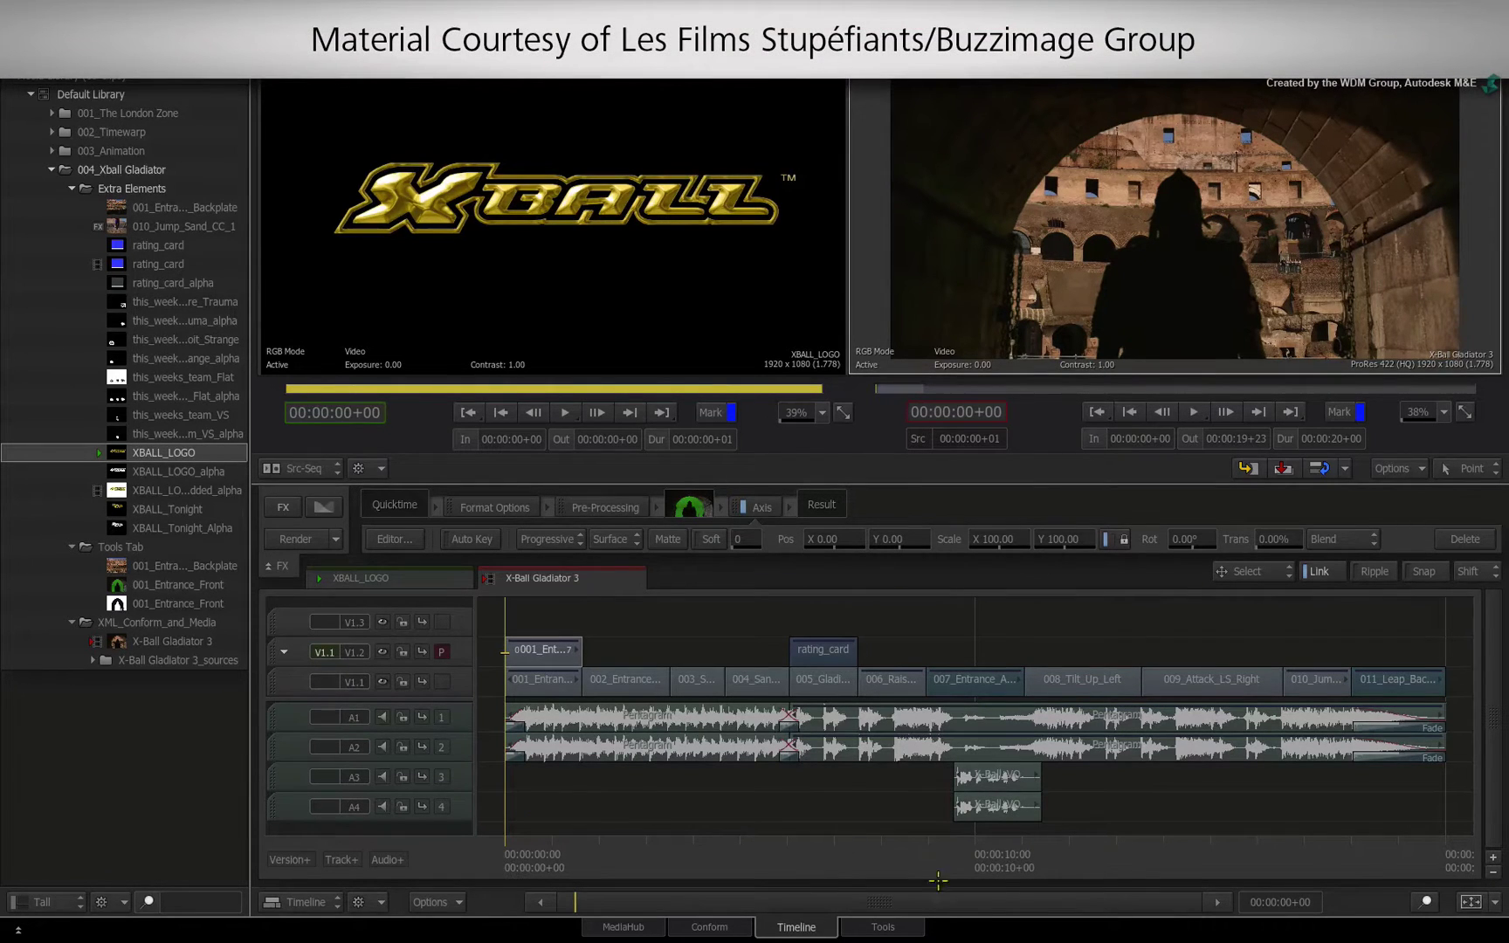
- Switch from the Timeline to the Tools tab to show the Clip Tools set
click(907, 926)
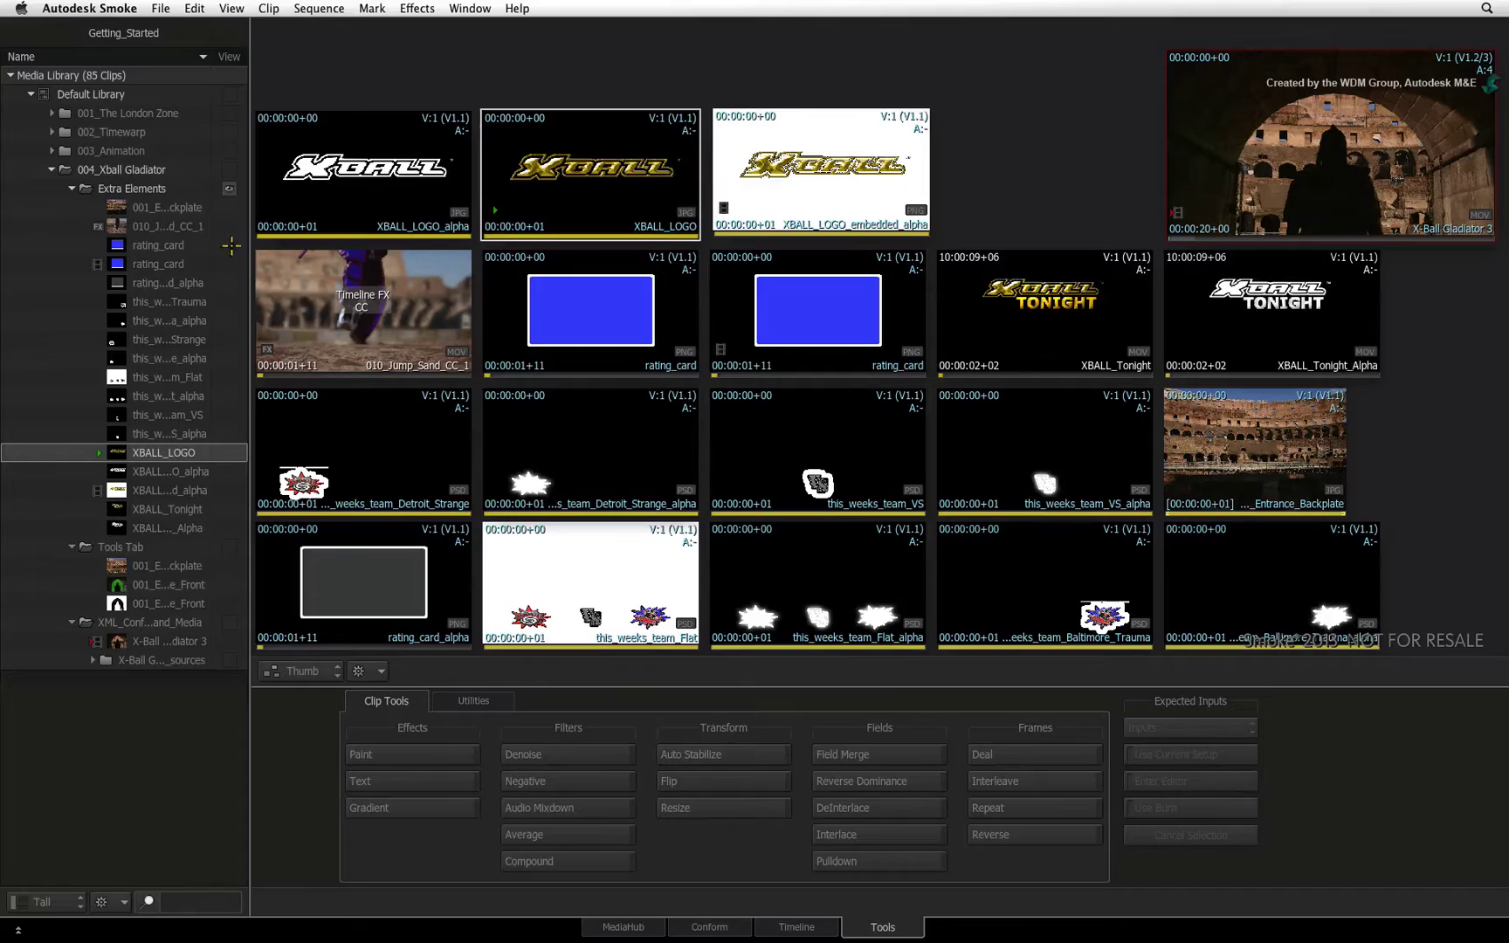
- Display the Tools Tab folder's three clips as thumbnails on the desktop
click(230, 546)
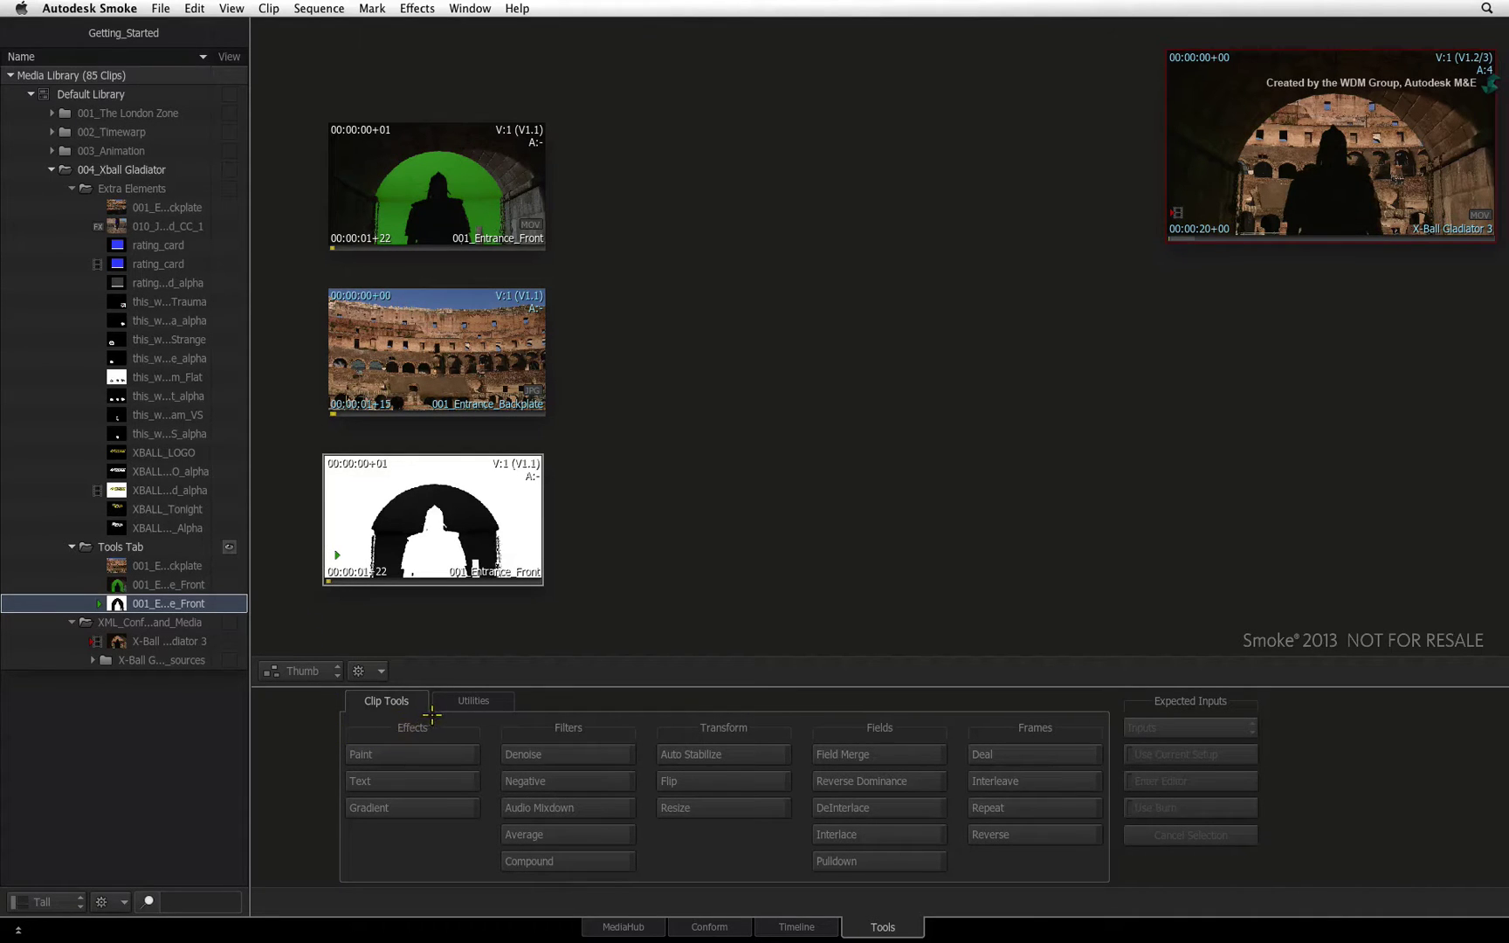
- Browse the Utilities tools, return to Clip Tools, and choose Paint under Effects
click(444, 702)
click(420, 700)
click(441, 701)
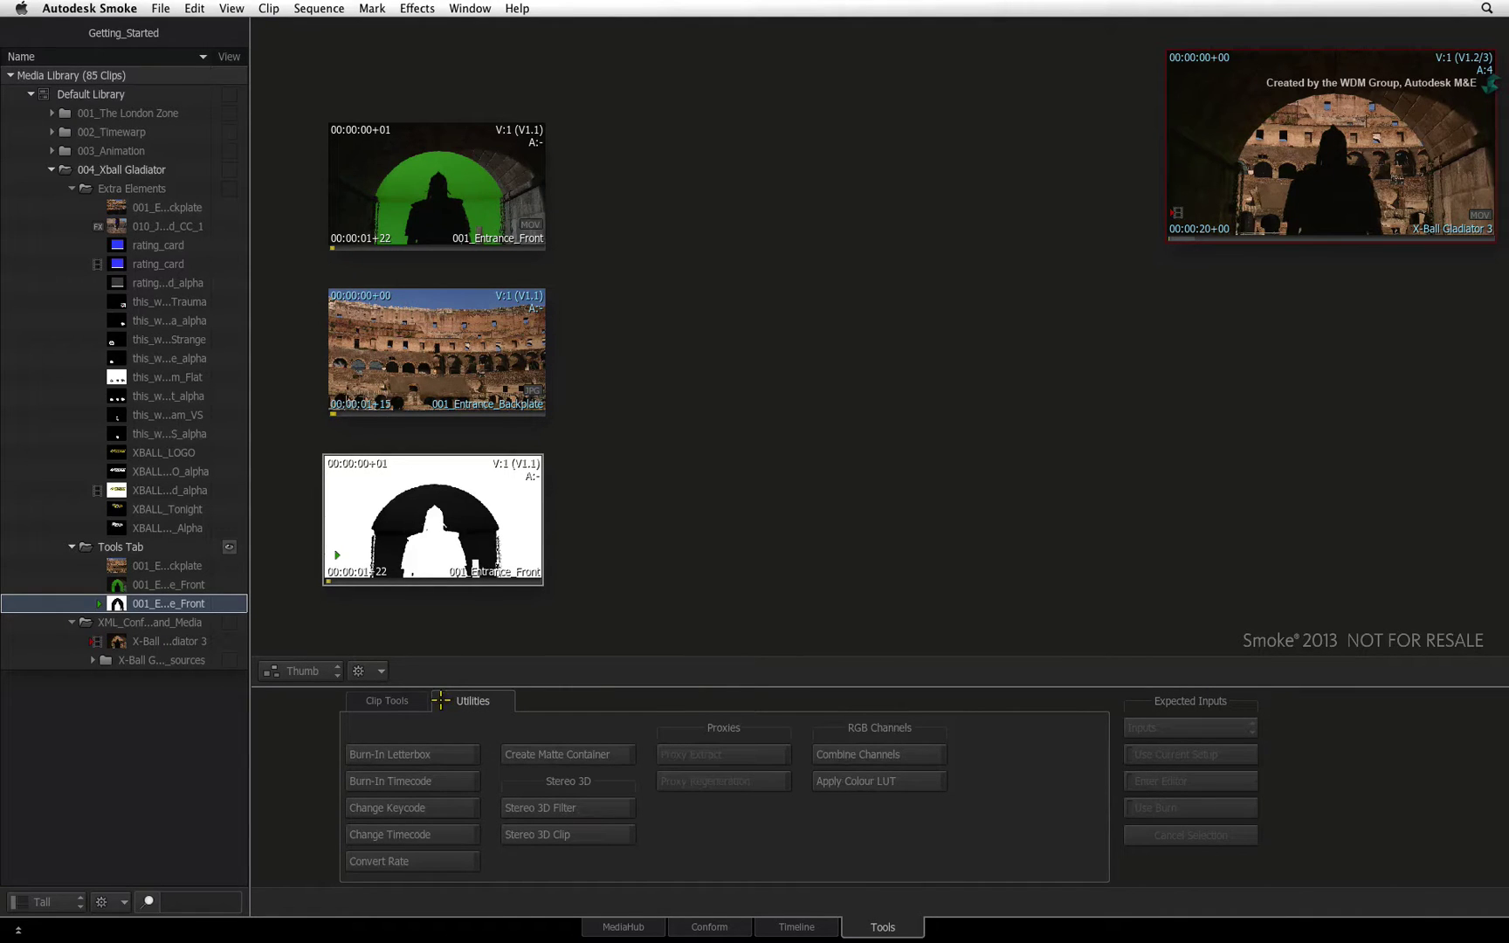
click(414, 702)
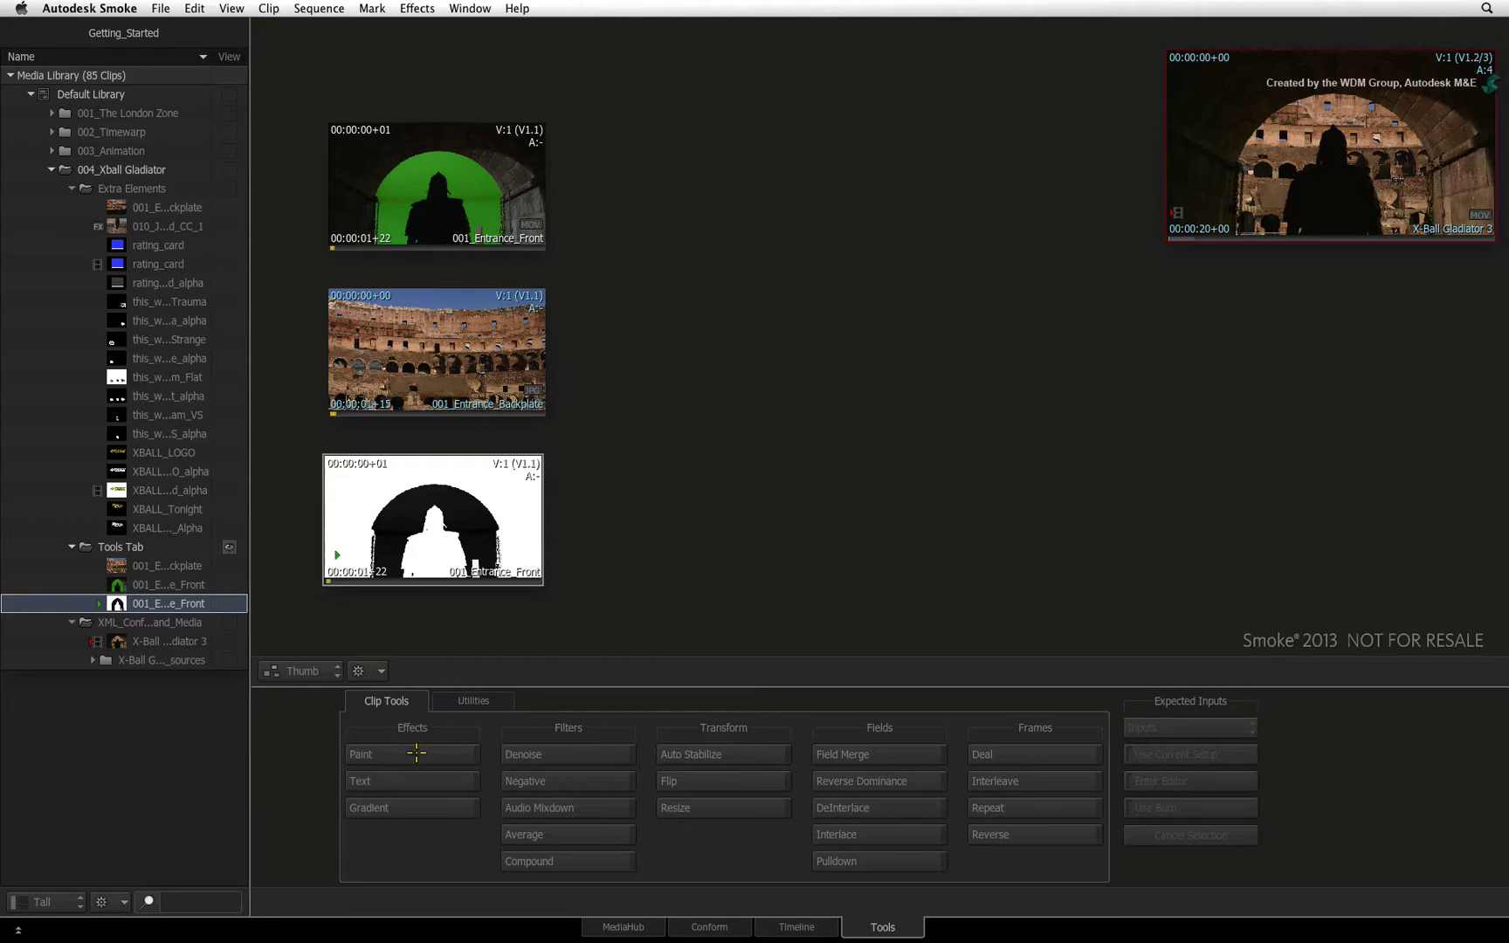
click(418, 752)
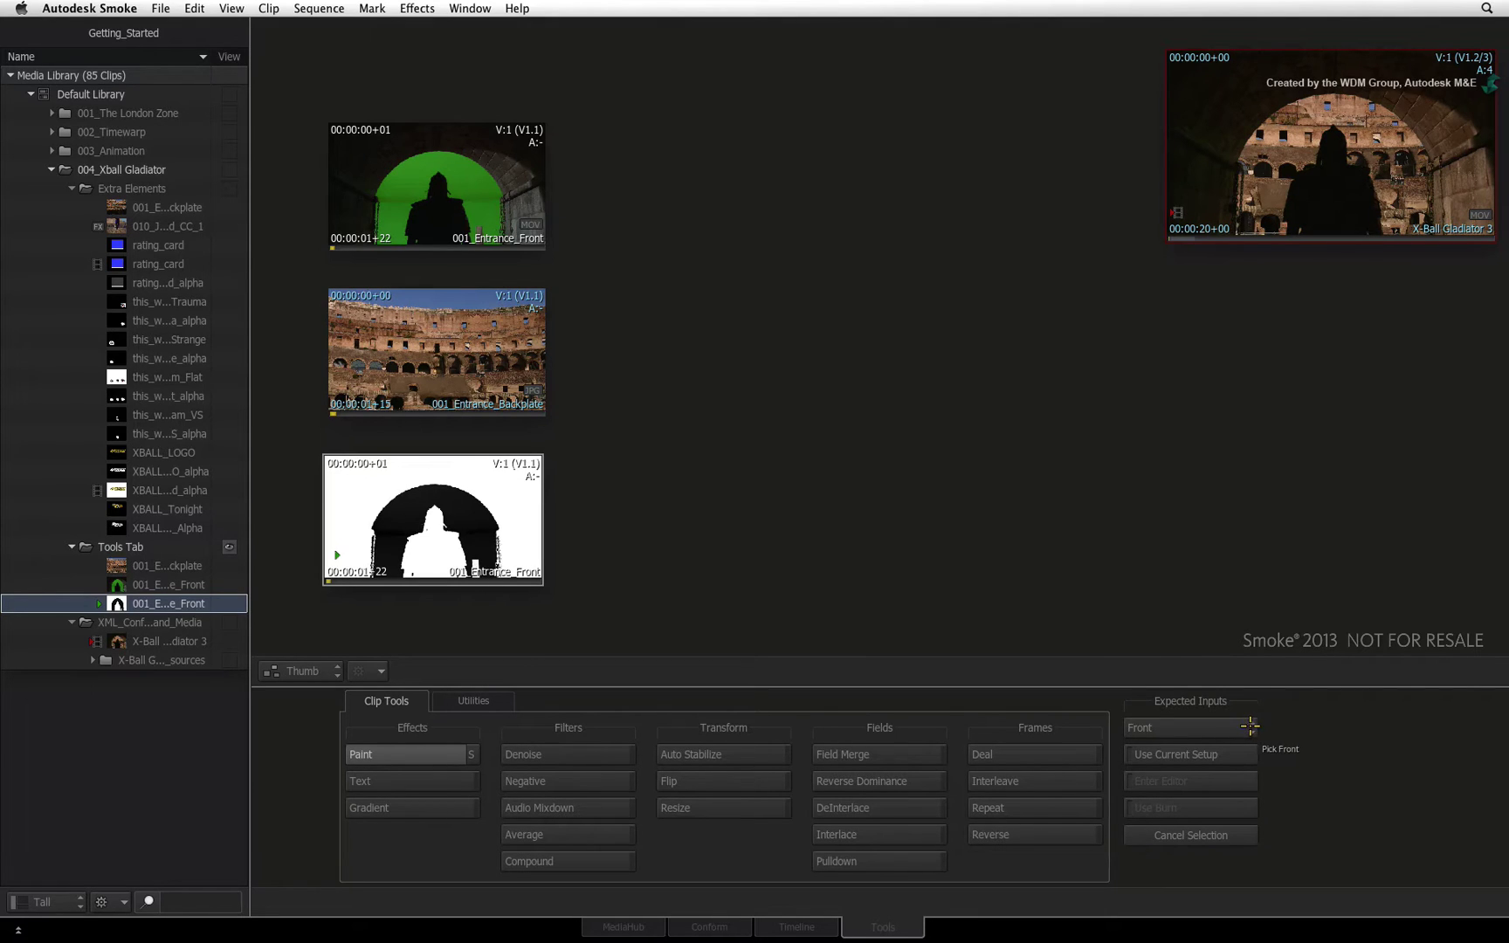
- Set Paint's Expected Inputs to Front/Back/Matte
click(1251, 727)
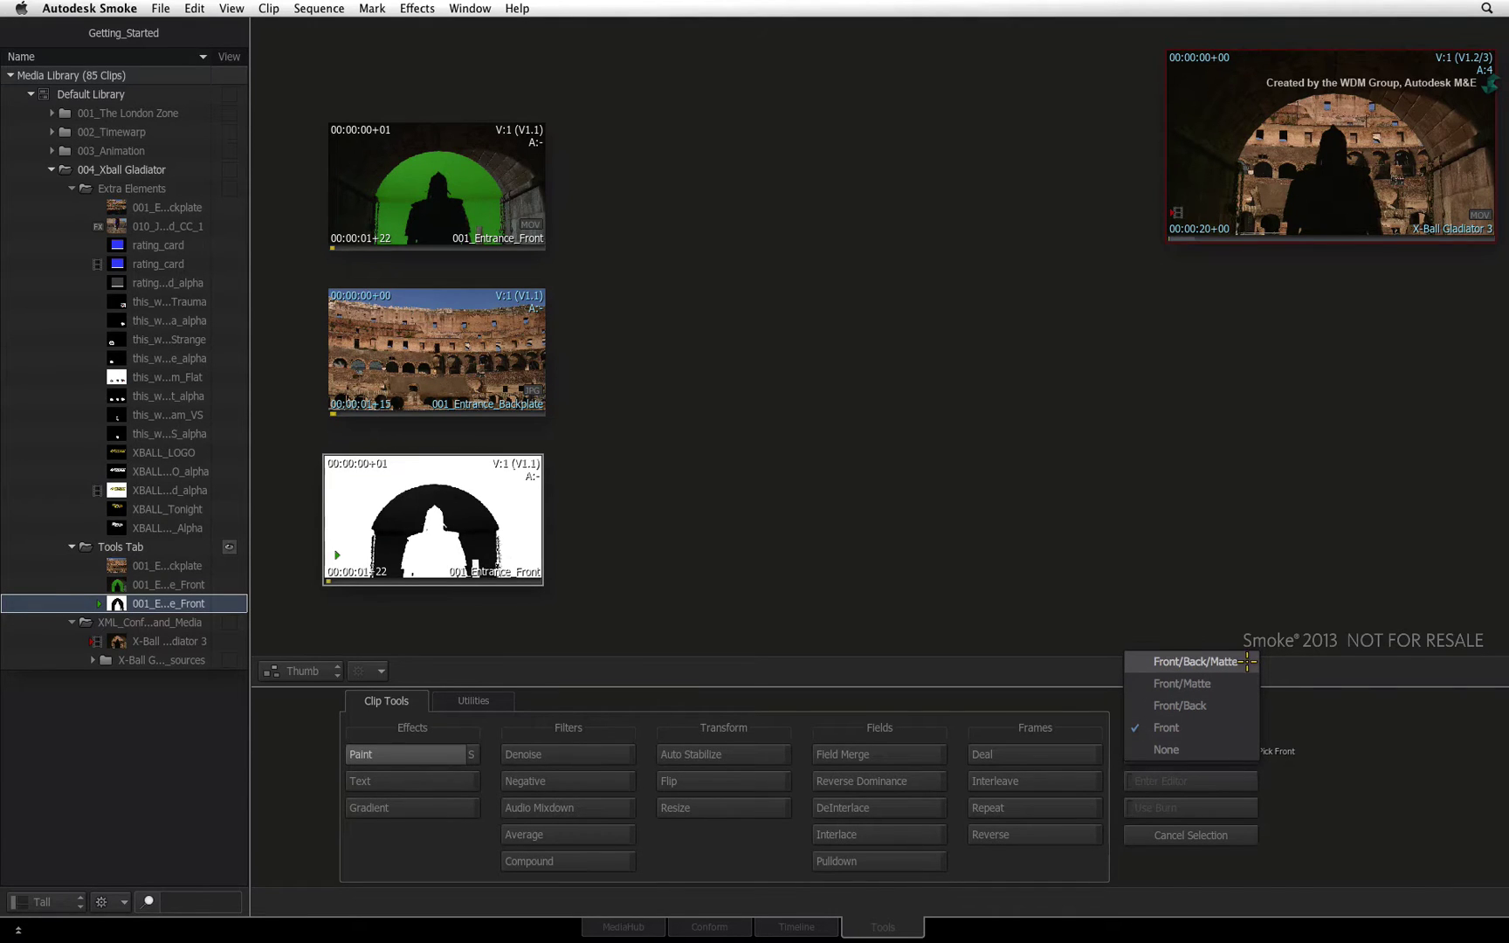
click(1247, 661)
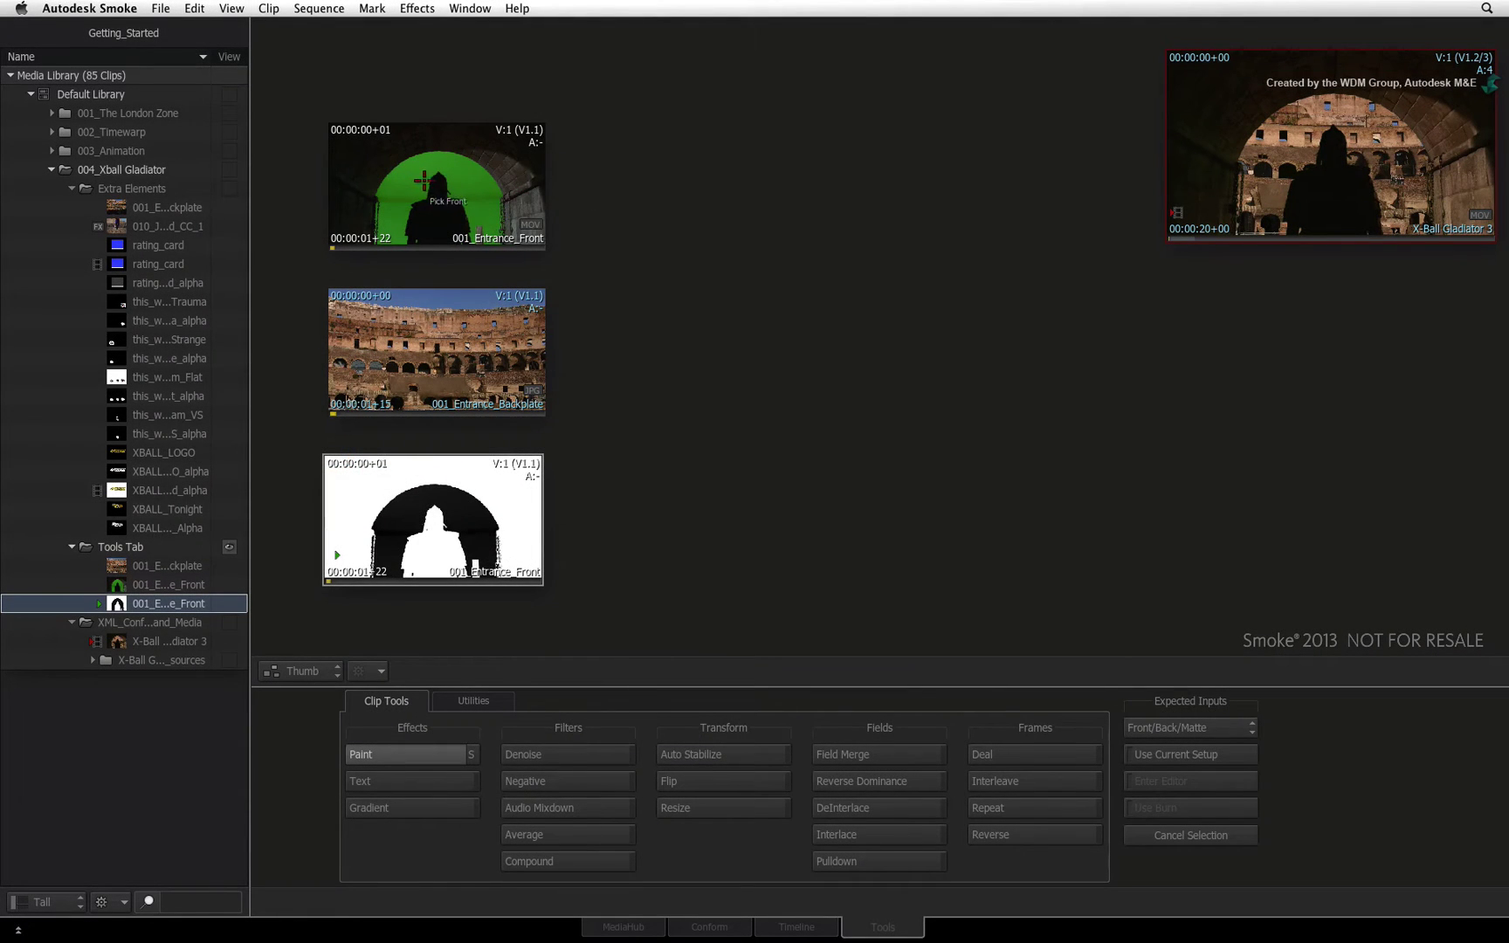
- Pick the green-screen clip as front, the Colosseum backplate as back, and the black-and-white clip as matte
click(428, 183)
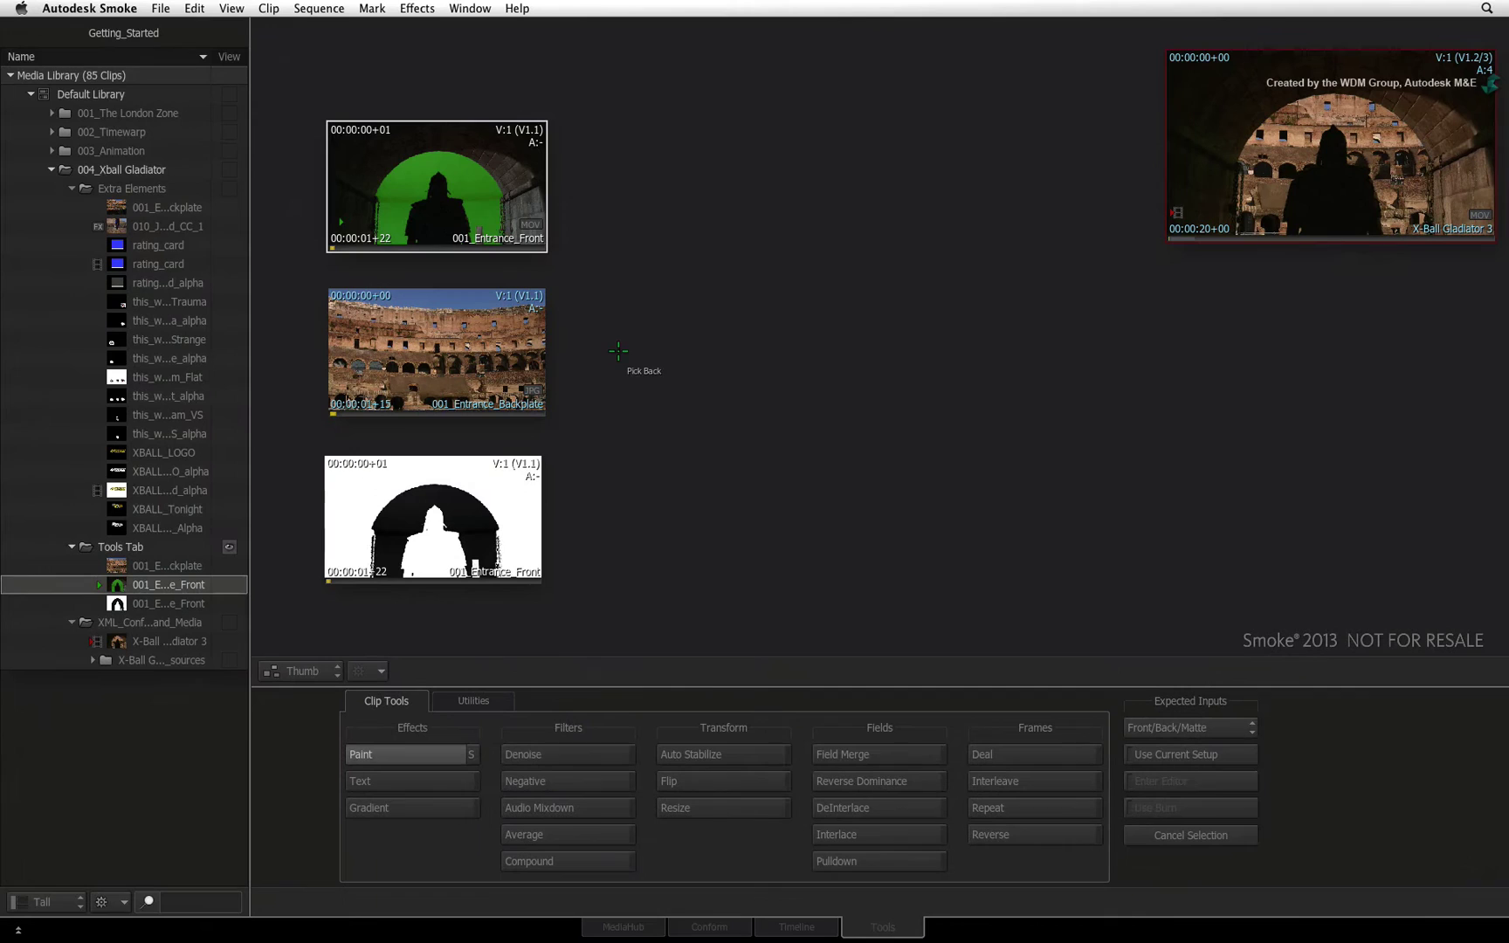
click(447, 345)
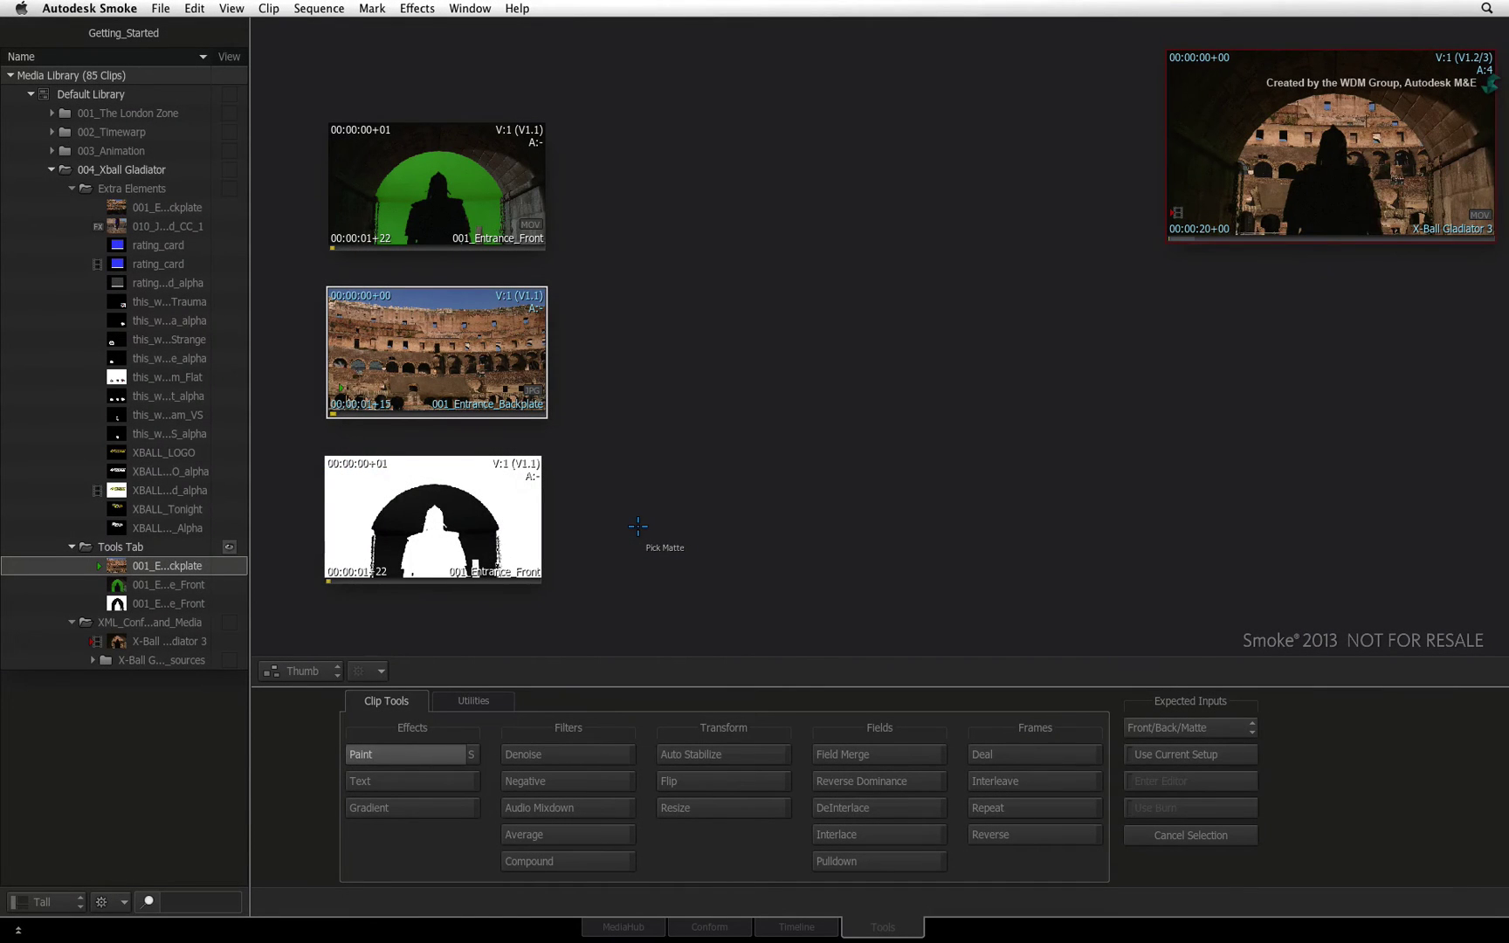
click(463, 514)
- Render Paint onto the desktop and brush a white wavy stroke to create 001_Entrance_Backplate-PT
click(745, 358)
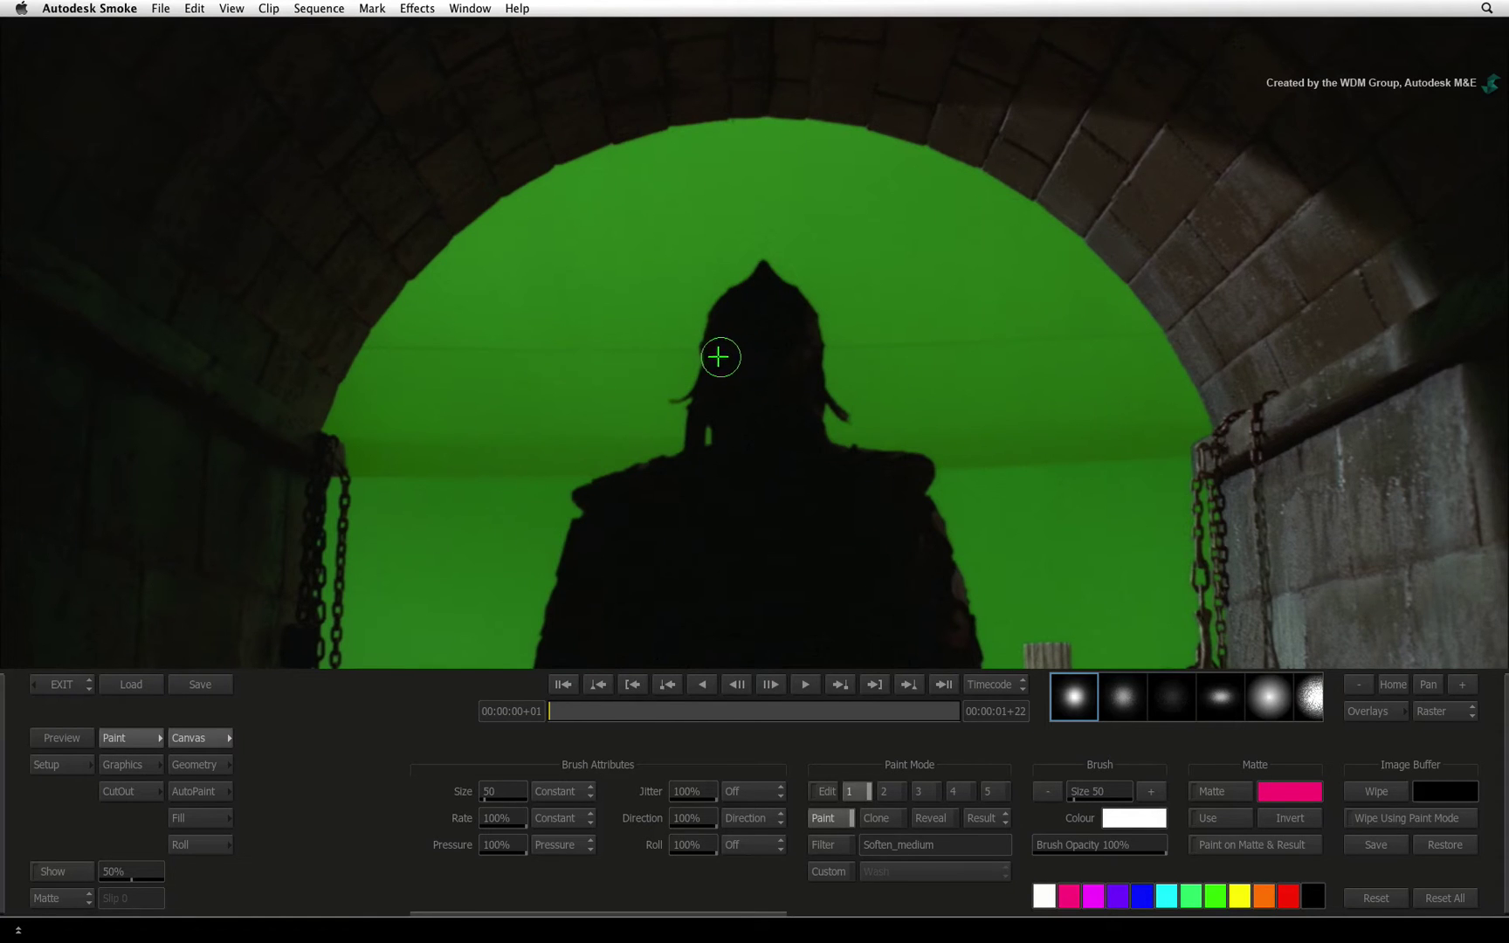
mouse_move(430, 425)
mouse_down()
mouse_move(552, 358)
mouse_move(1092, 369)
mouse_up()
click(76, 683)
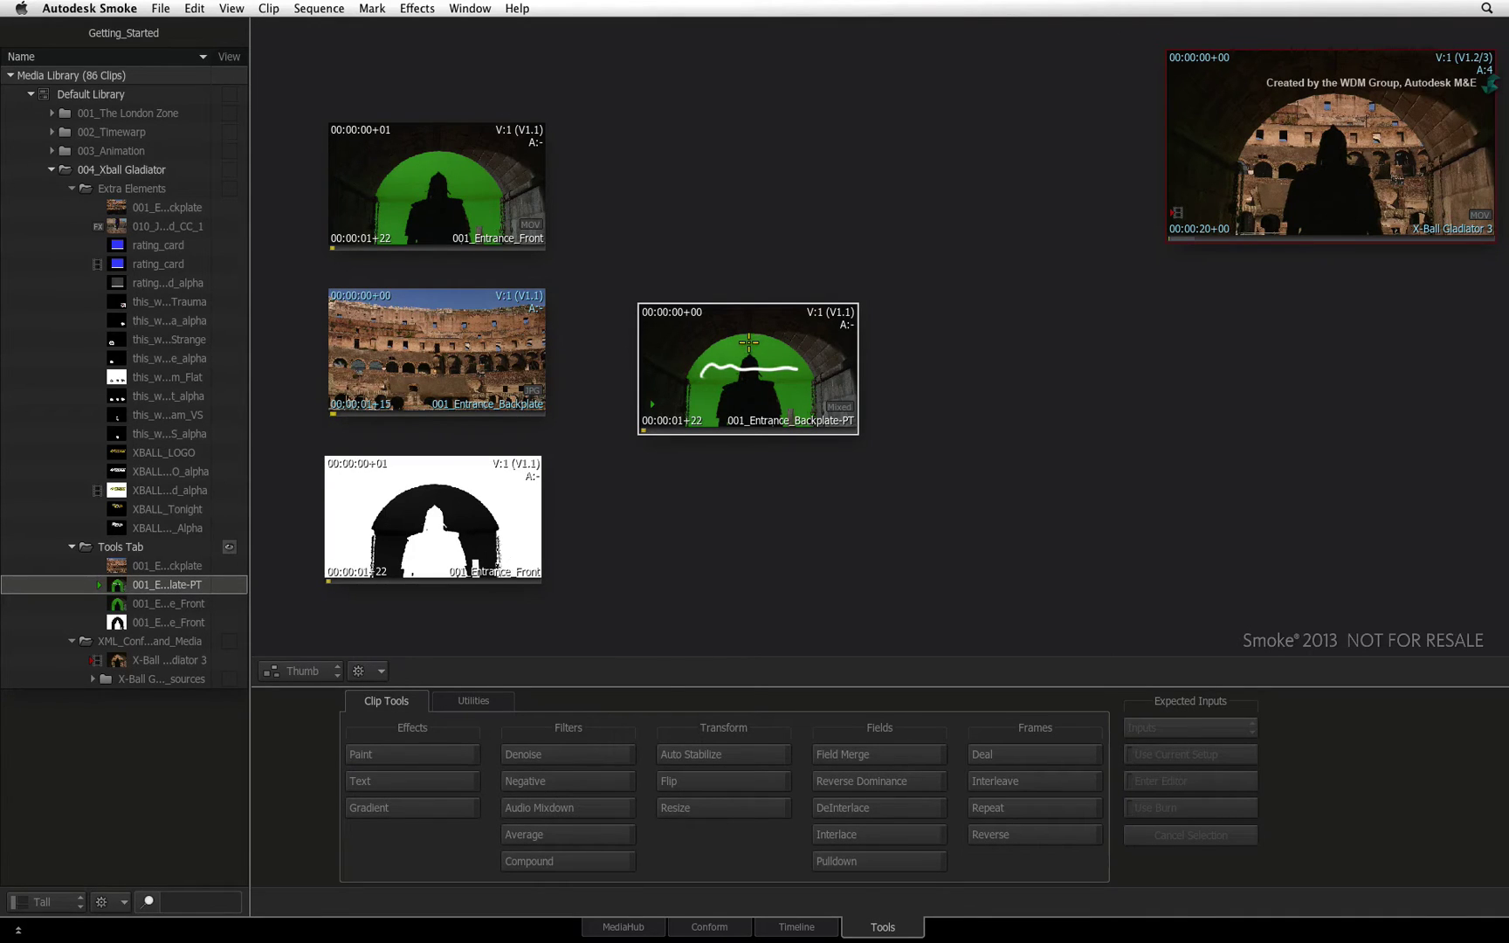
- Delete the painted clip and choose Paint again with Use Current Setup
key(Delete)
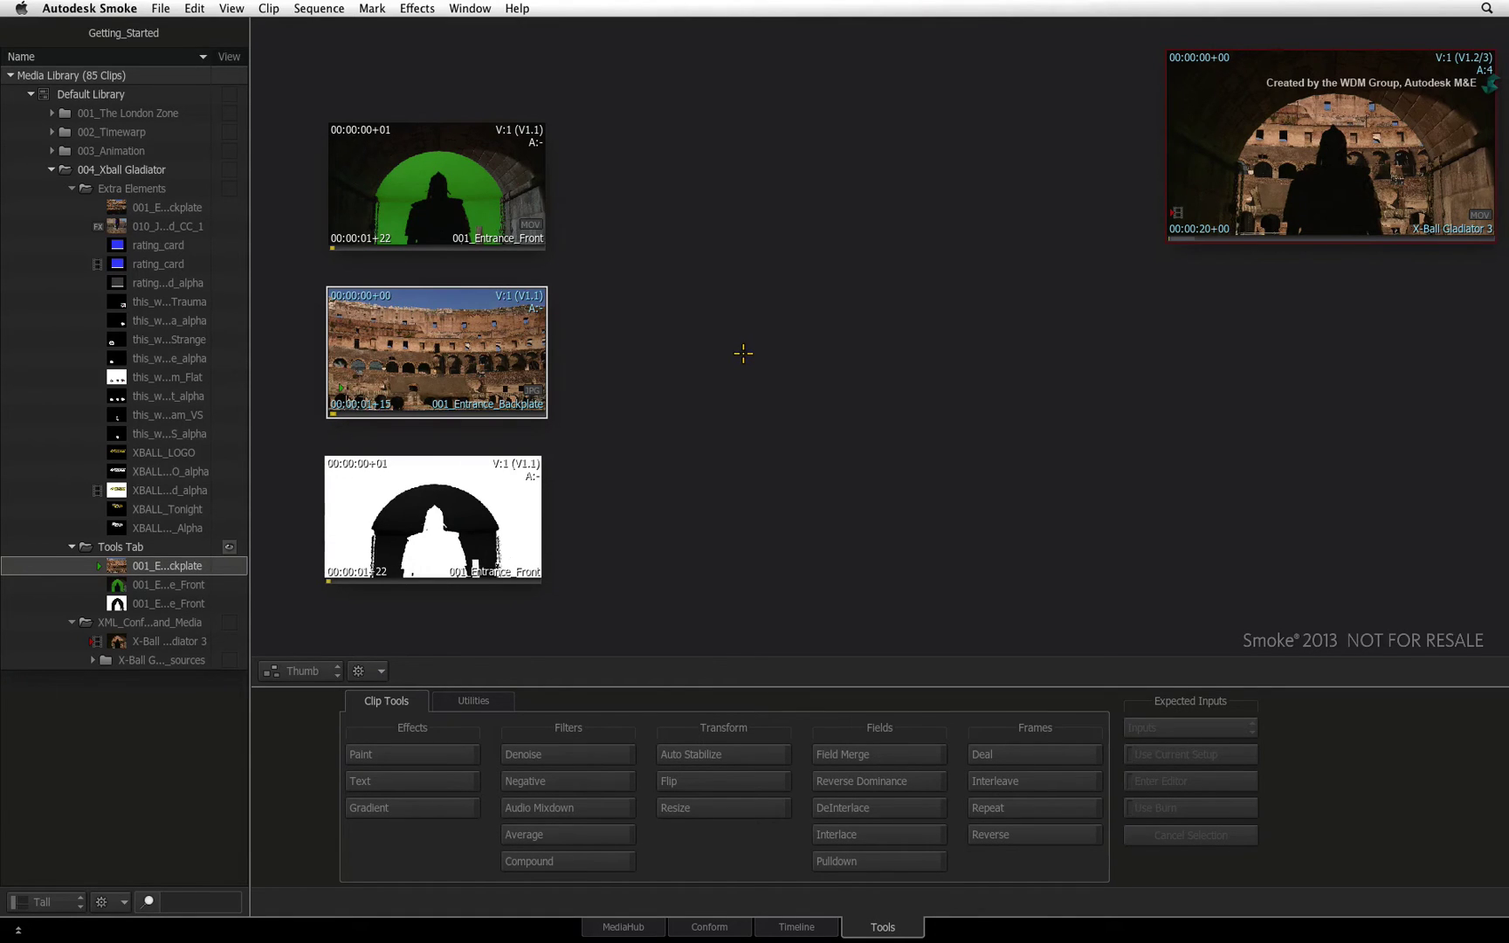
click(443, 754)
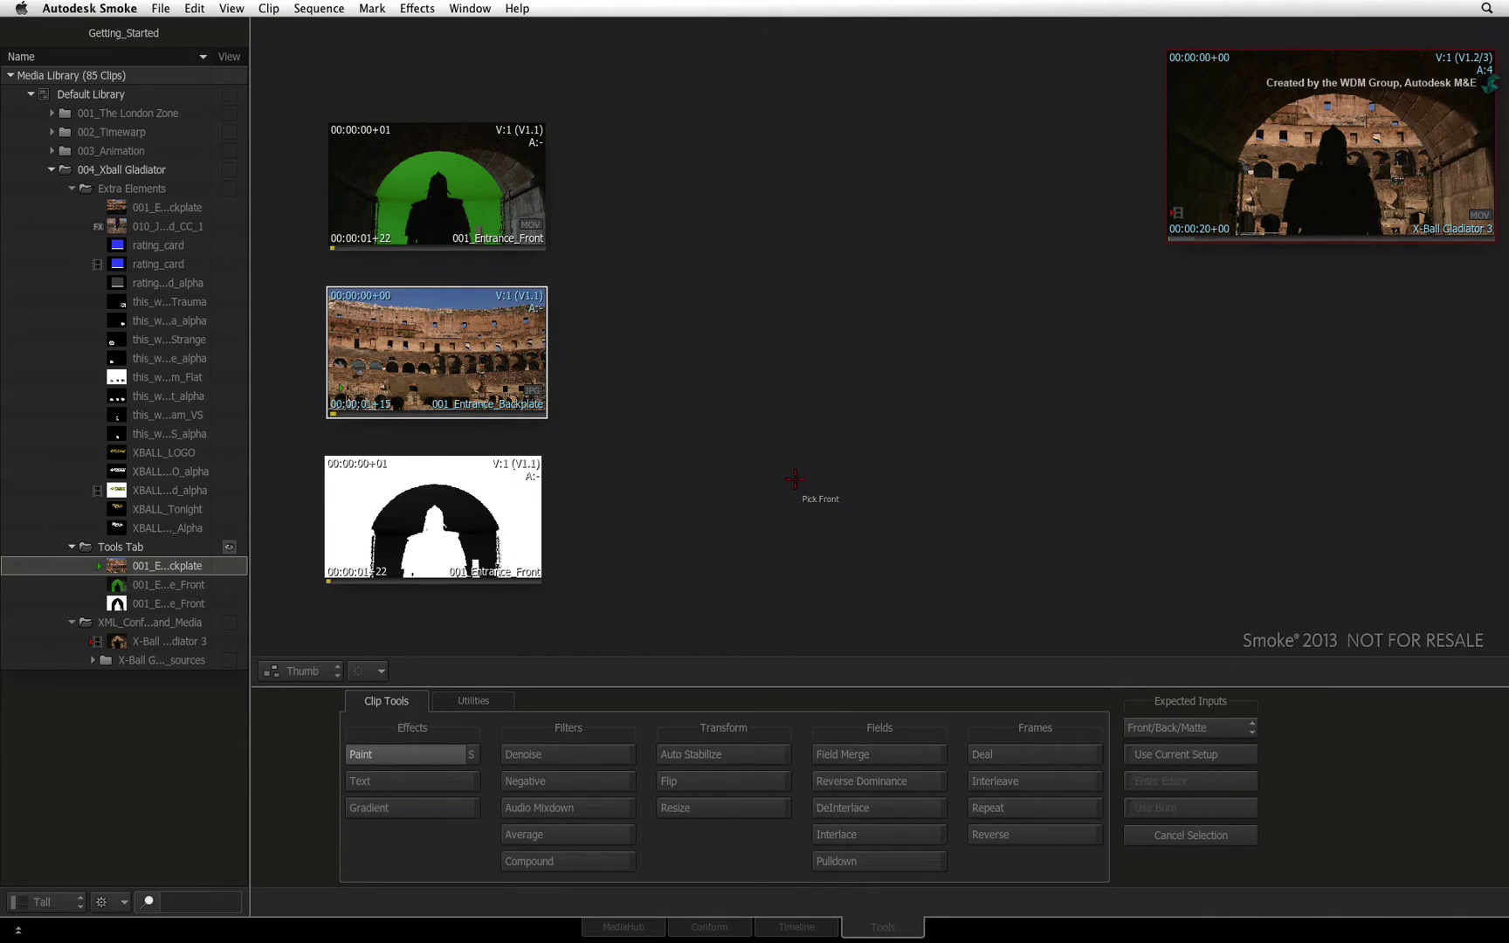
click(1205, 753)
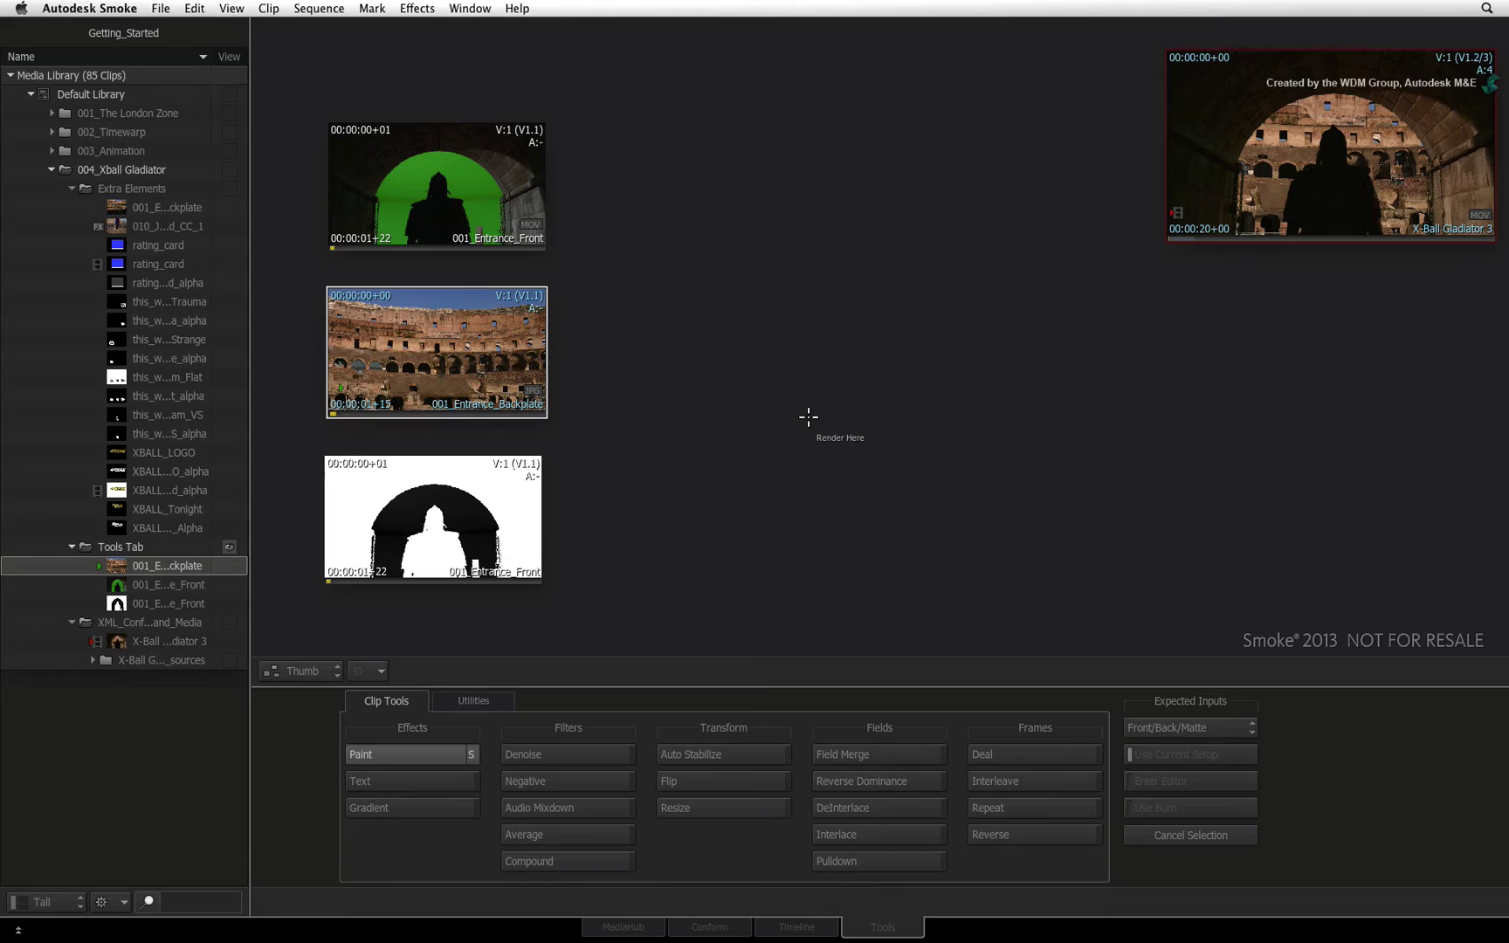
- Paint a looping white stroke over the silhouette, keep the result, then delete the new clip
click(812, 410)
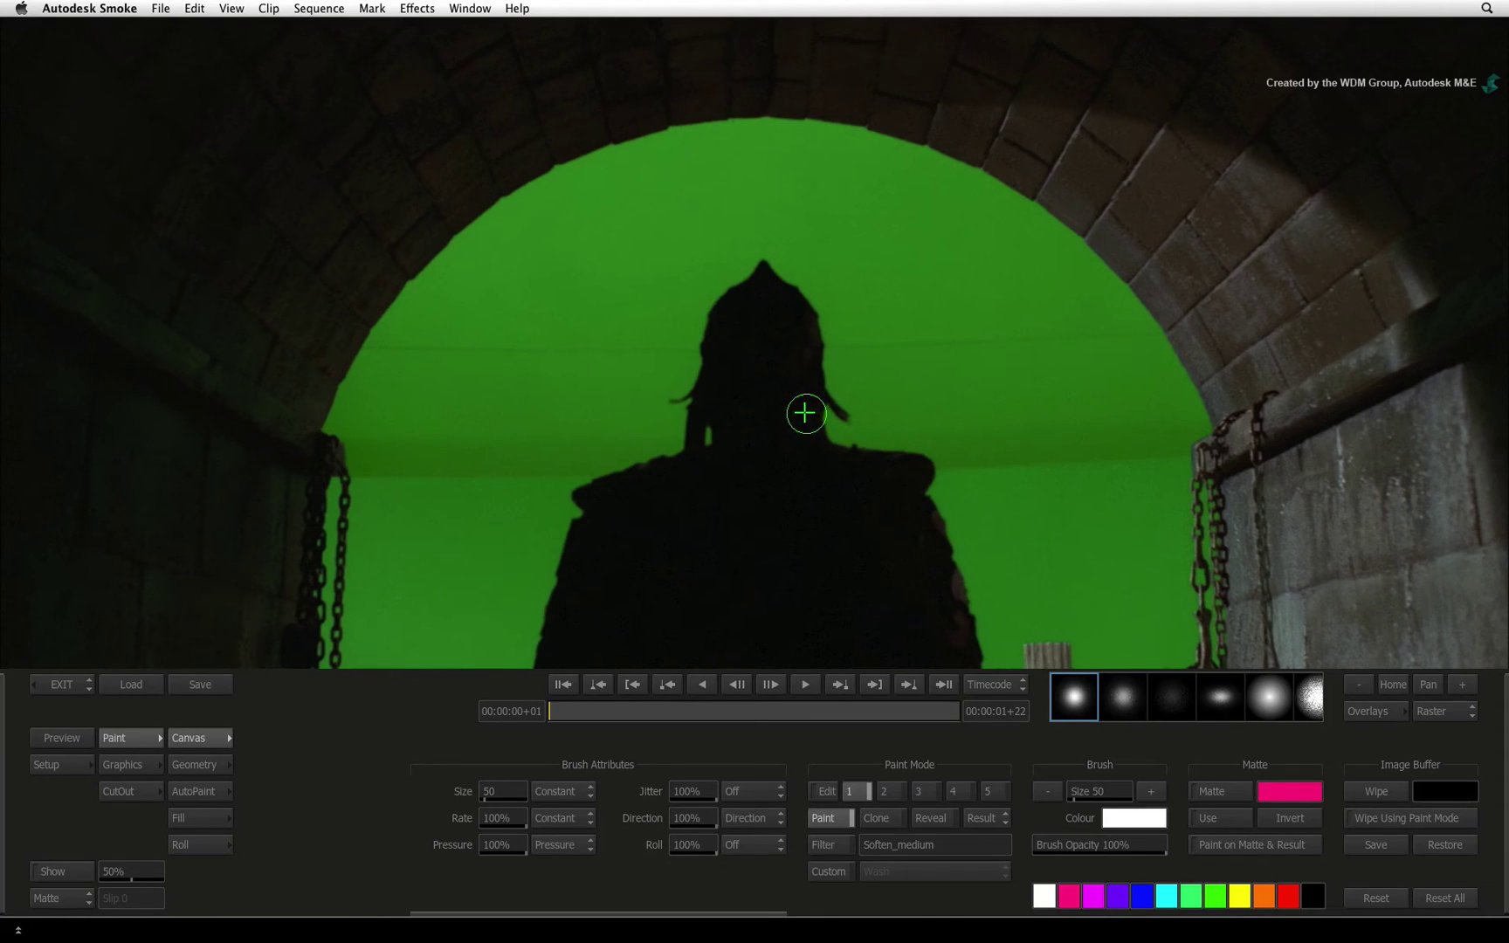
mouse_move(453, 532)
mouse_down()
mouse_move(484, 368)
mouse_move(770, 334)
mouse_move(1016, 497)
mouse_move(1073, 463)
mouse_move(507, 468)
mouse_up()
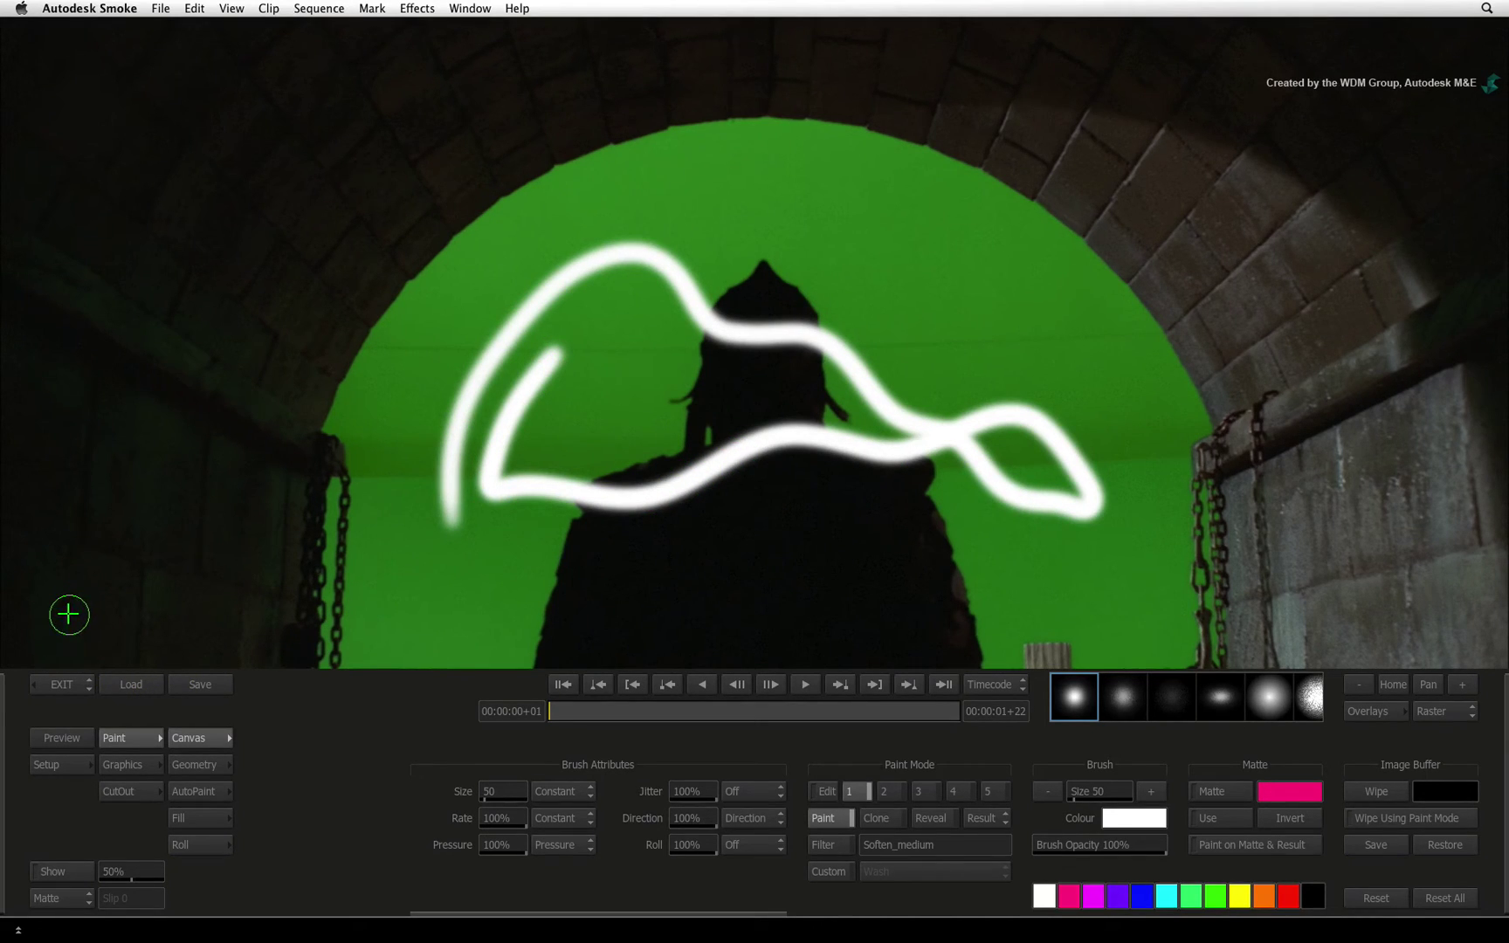
click(67, 689)
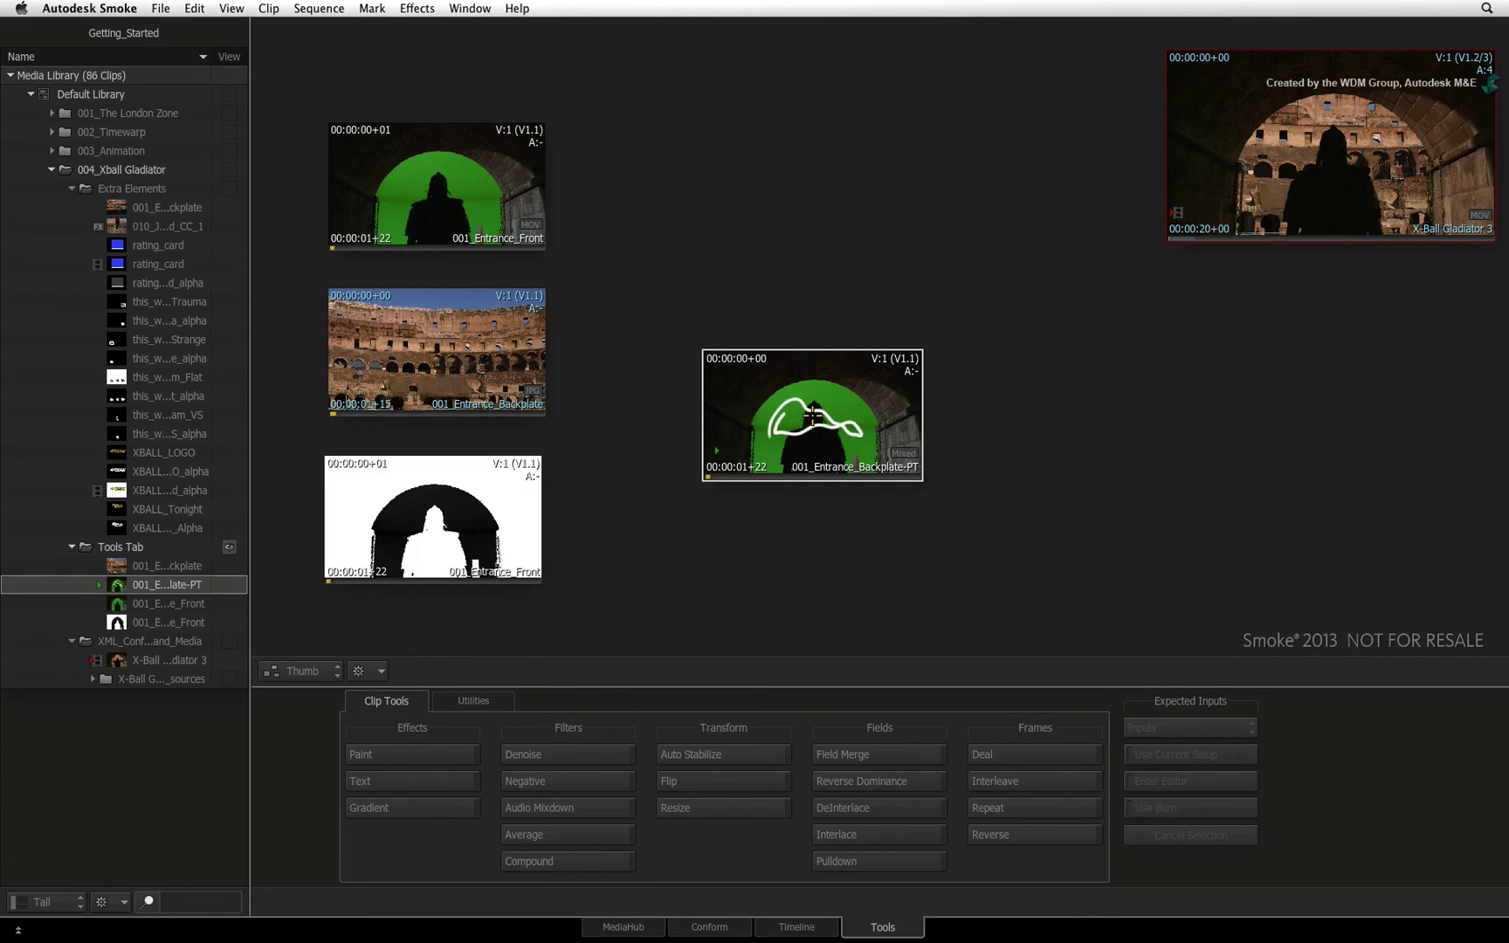
key(Delete)
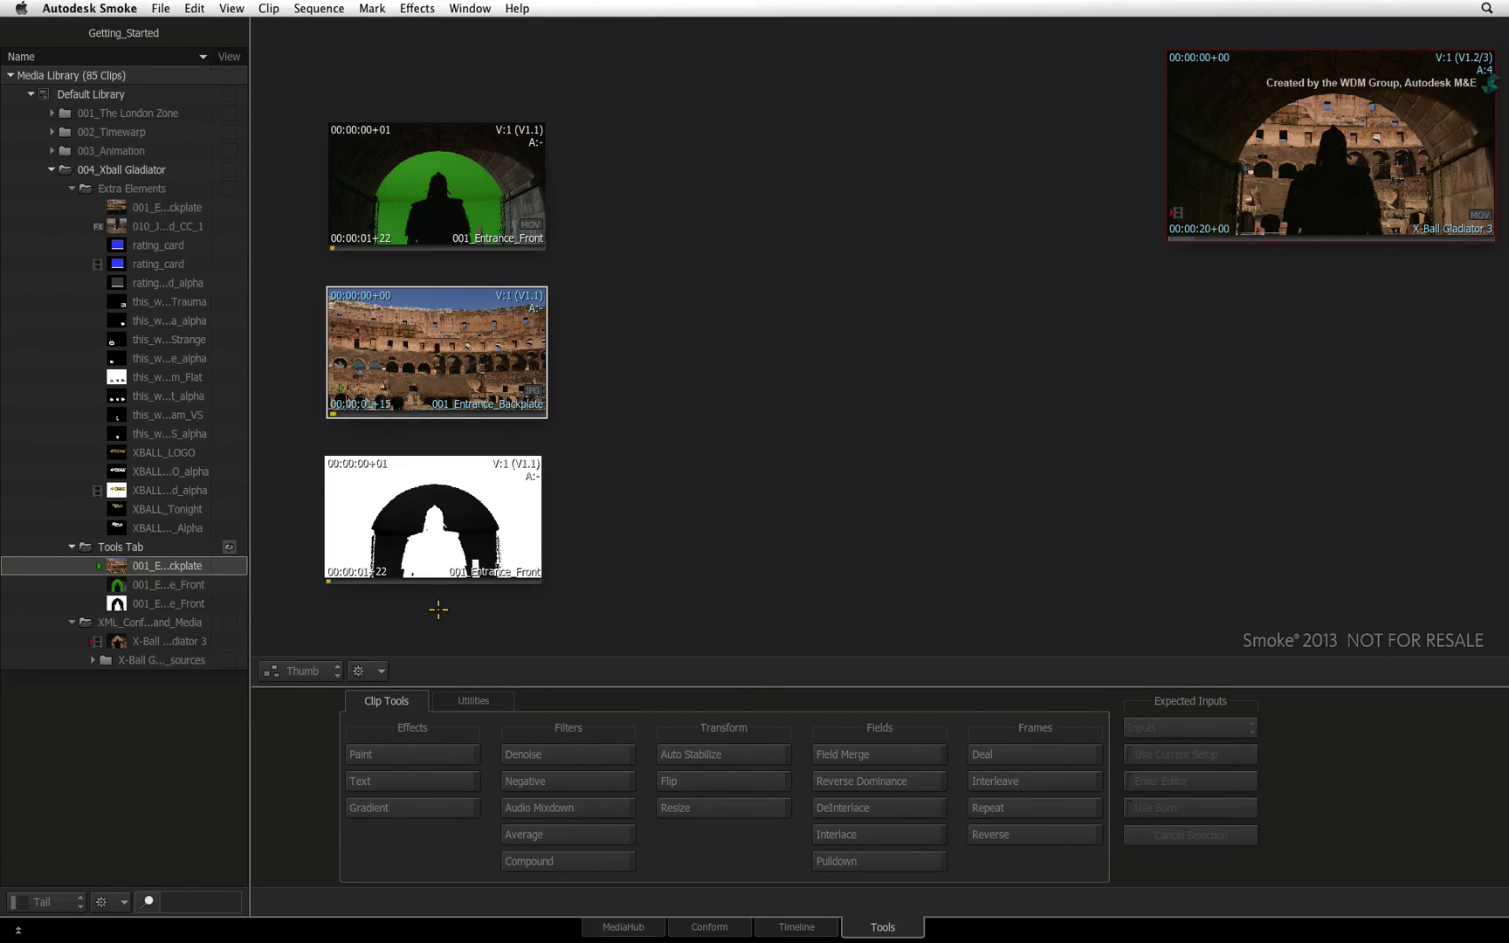
- Reopen Paint with the current front, back and matte setup
click(439, 753)
click(445, 758)
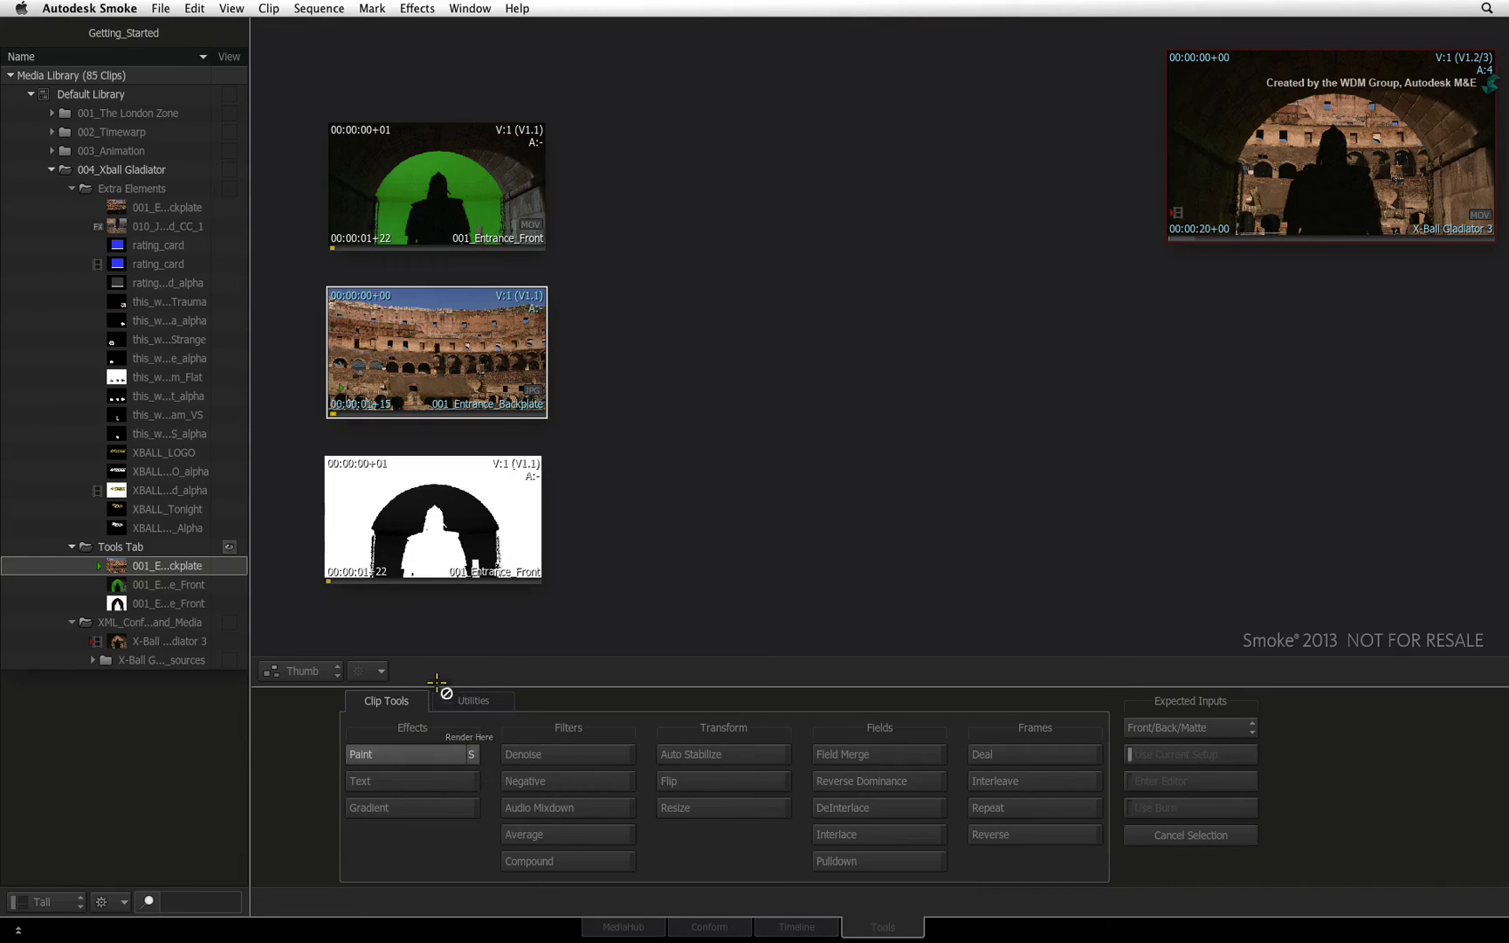
click(773, 397)
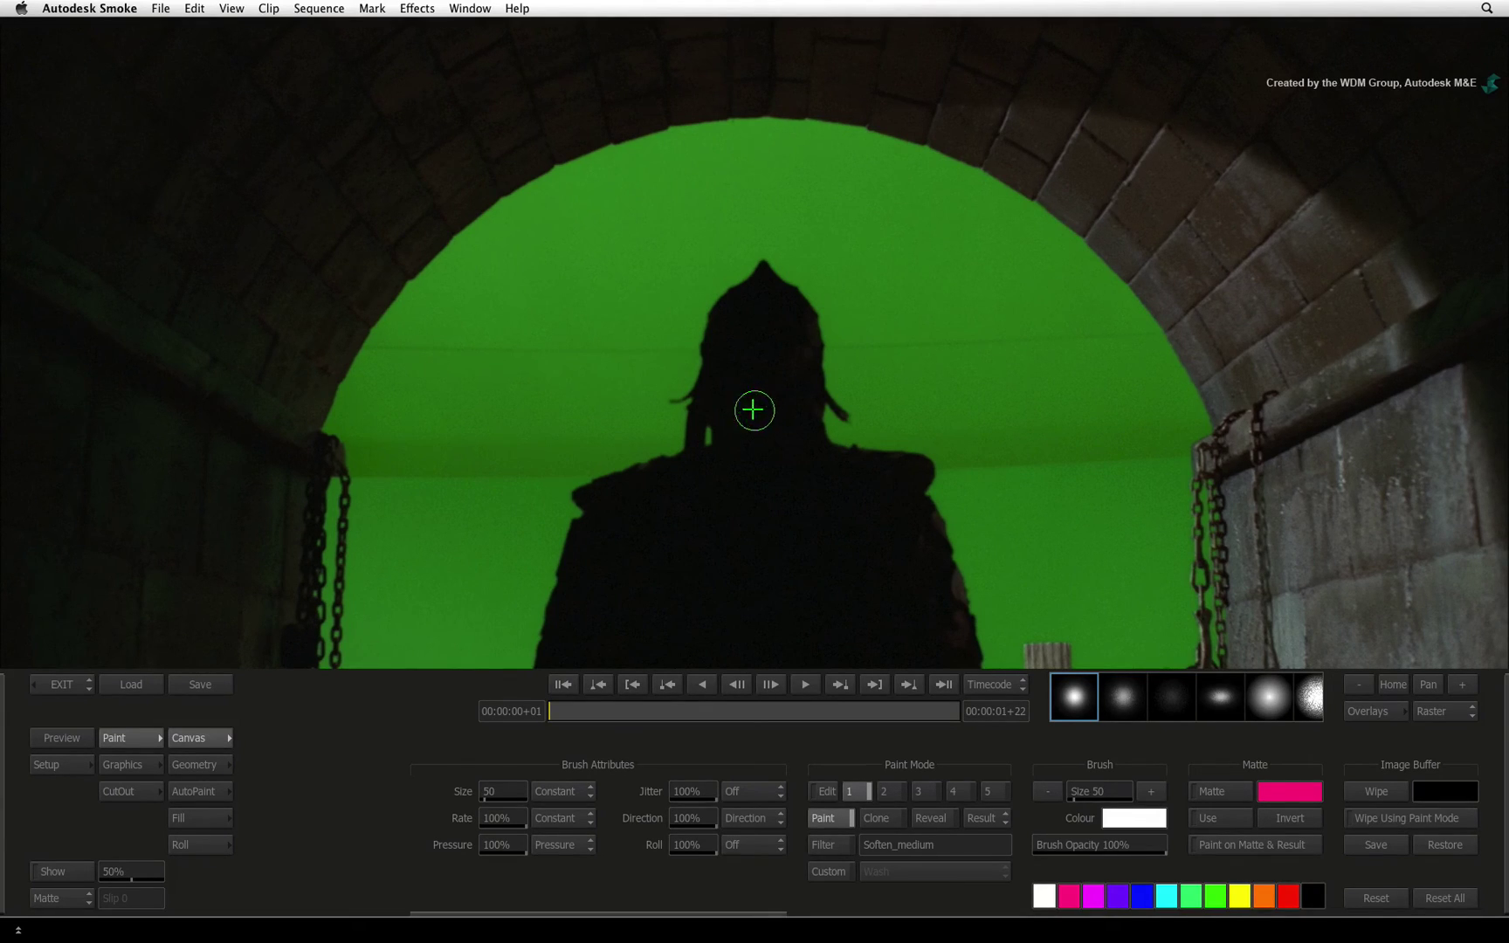
- Reset all Paint settings to defaults in Setup, confirm, and return to the desktop
click(73, 764)
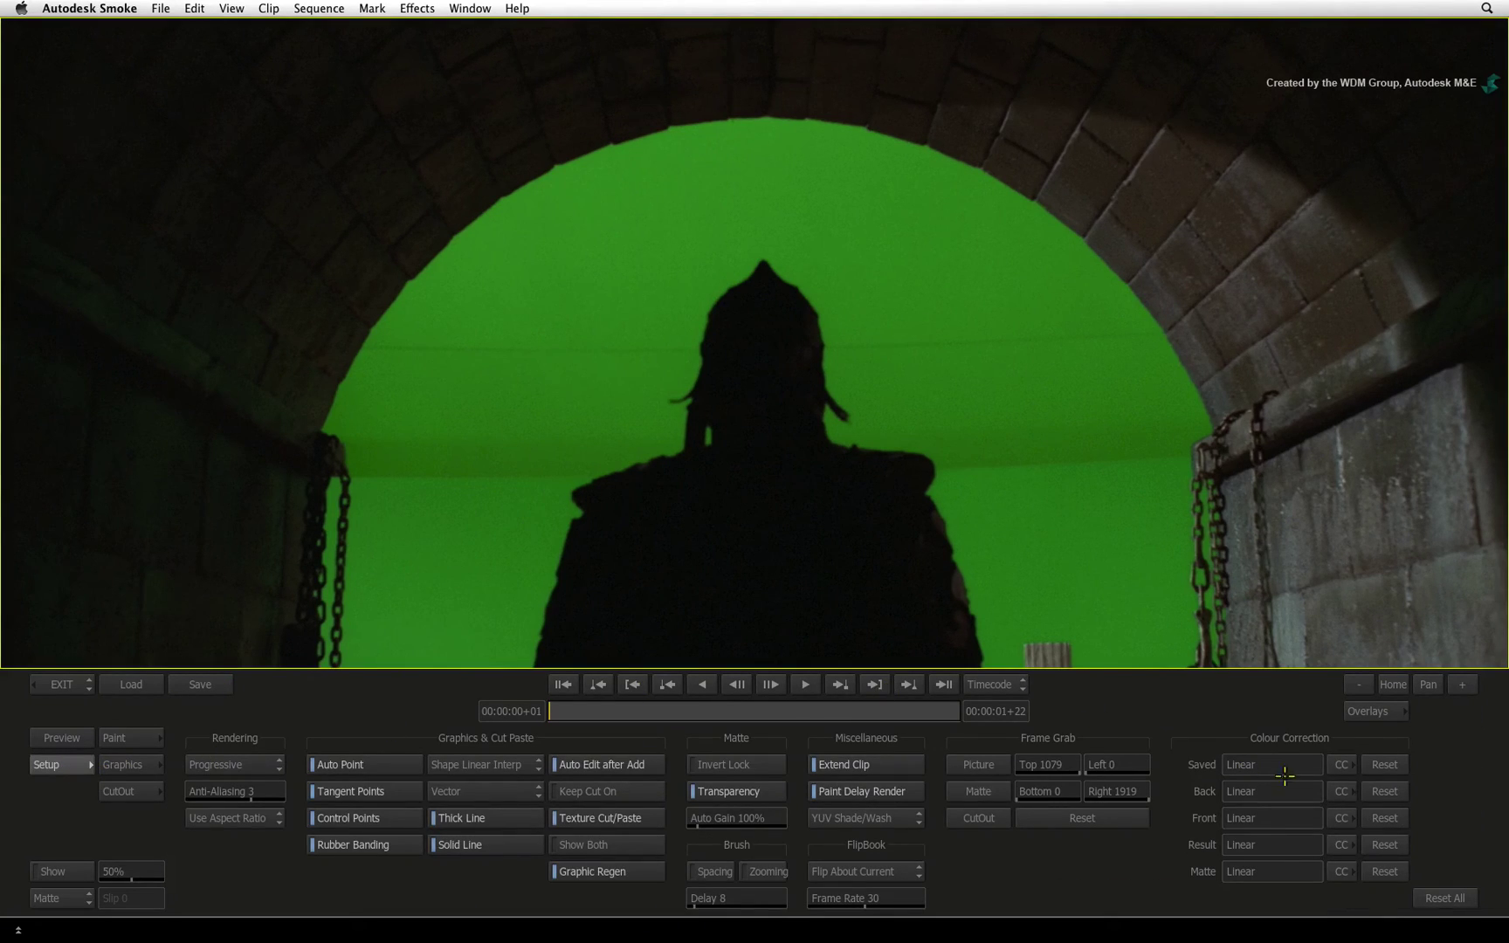
click(1447, 898)
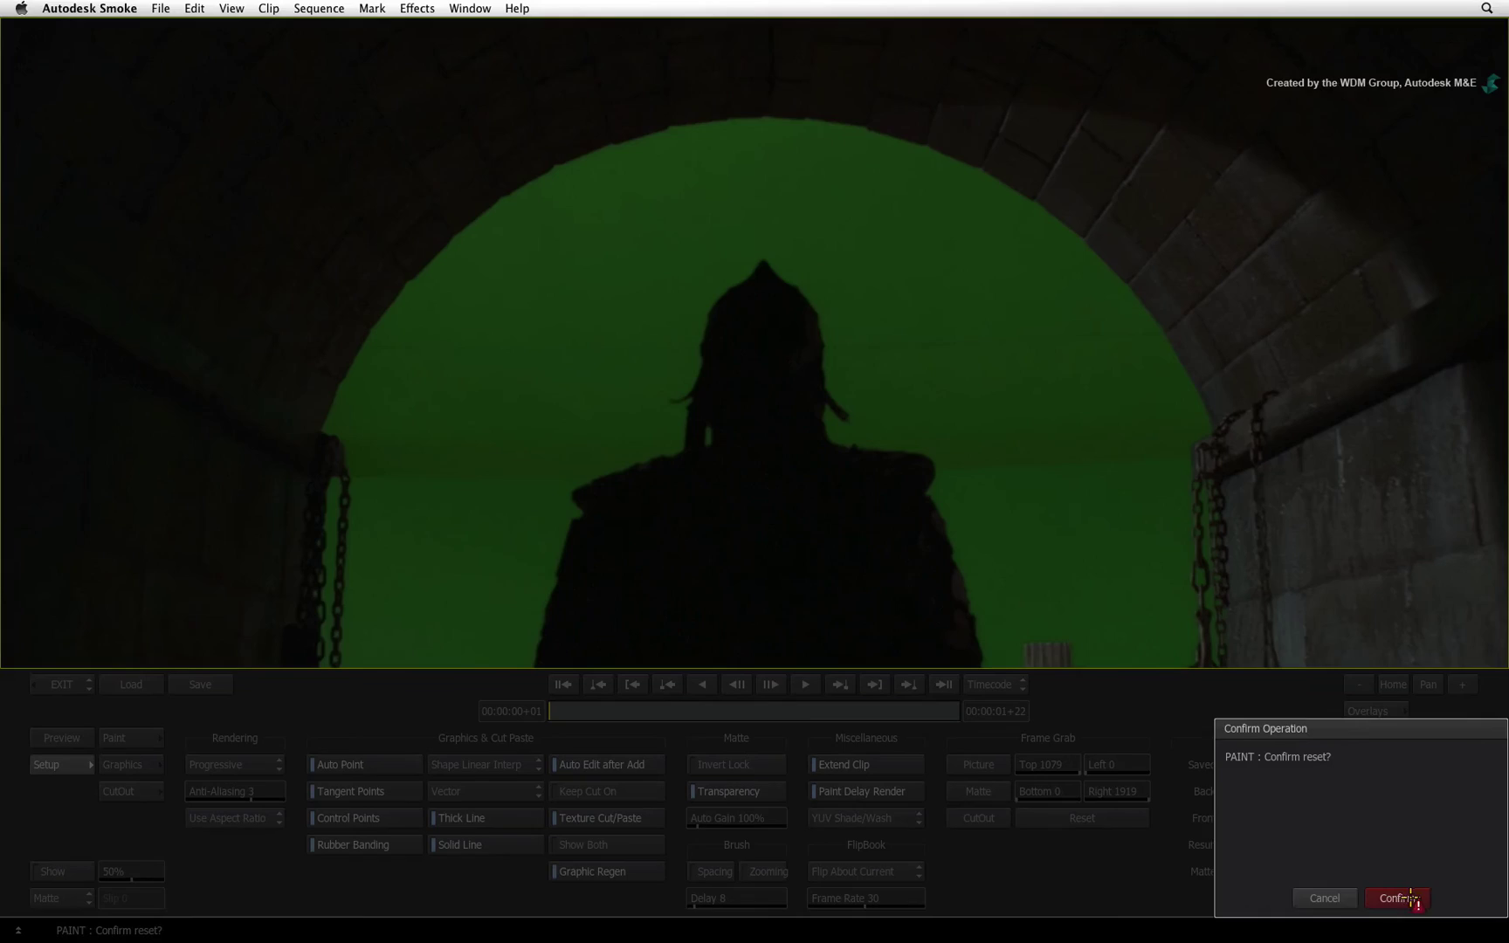
click(1407, 900)
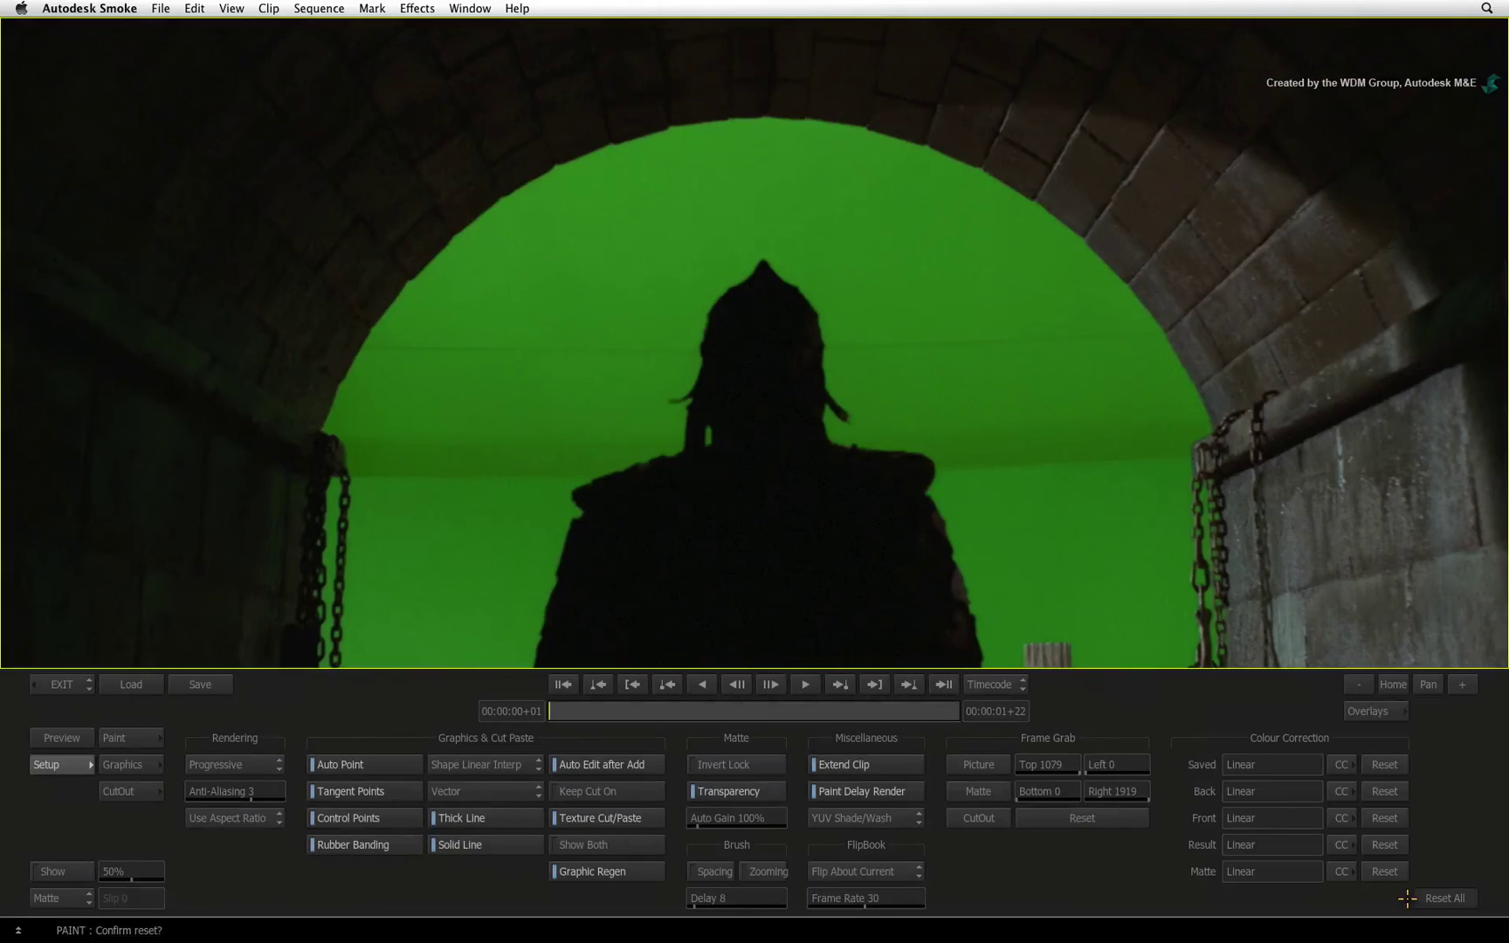
click(61, 684)
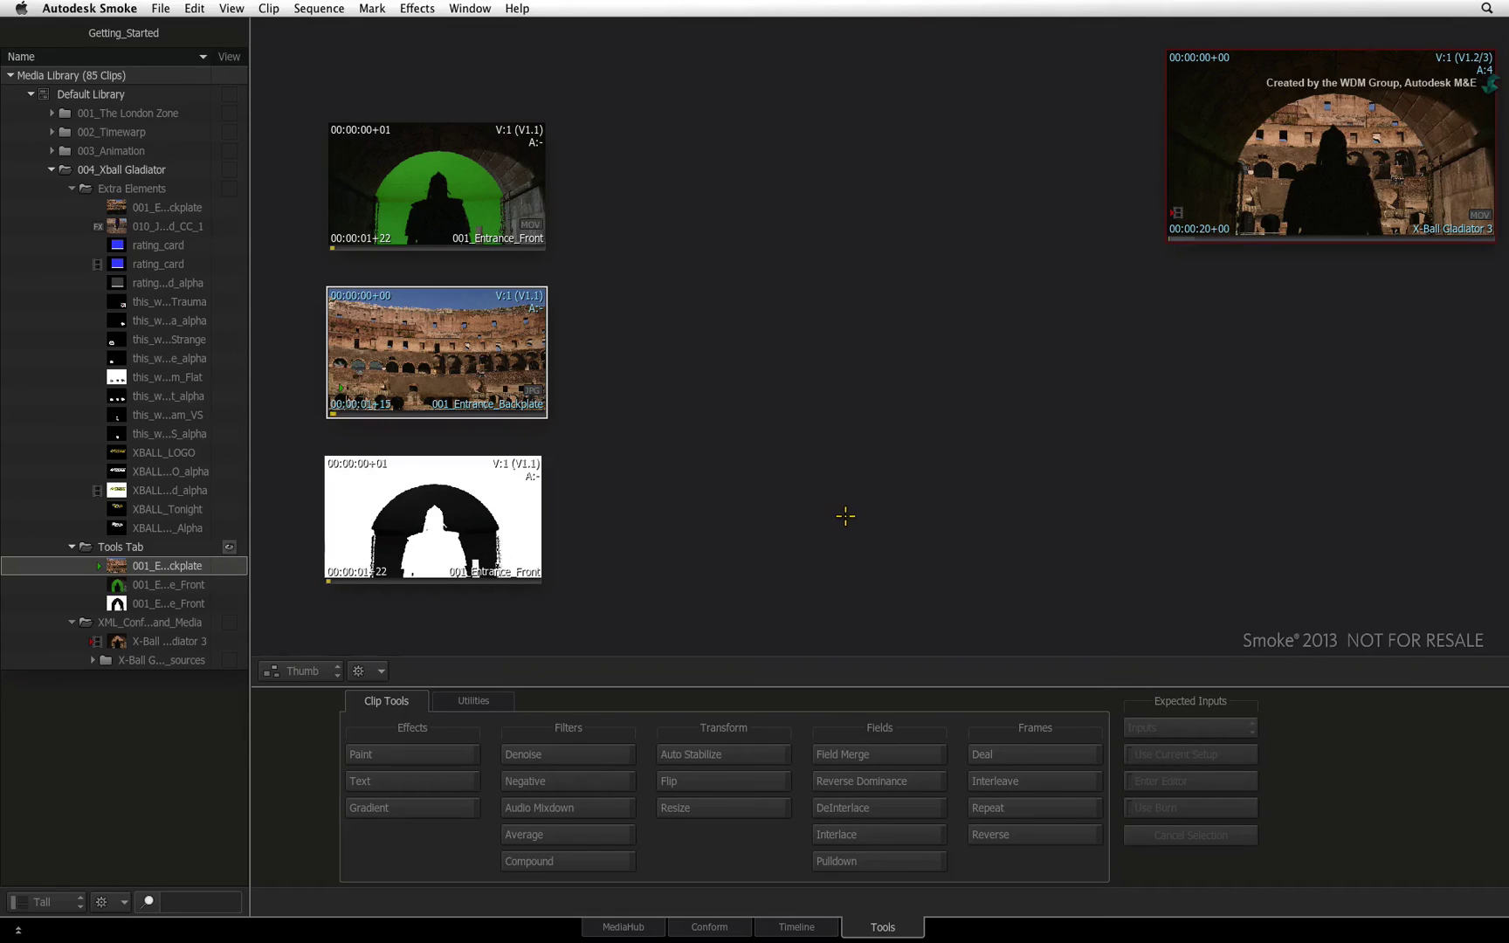
- Apply Repeat to the Colosseum backplate clip, producing 001_Entrance_Backplate-REP on the desktop
click(1053, 809)
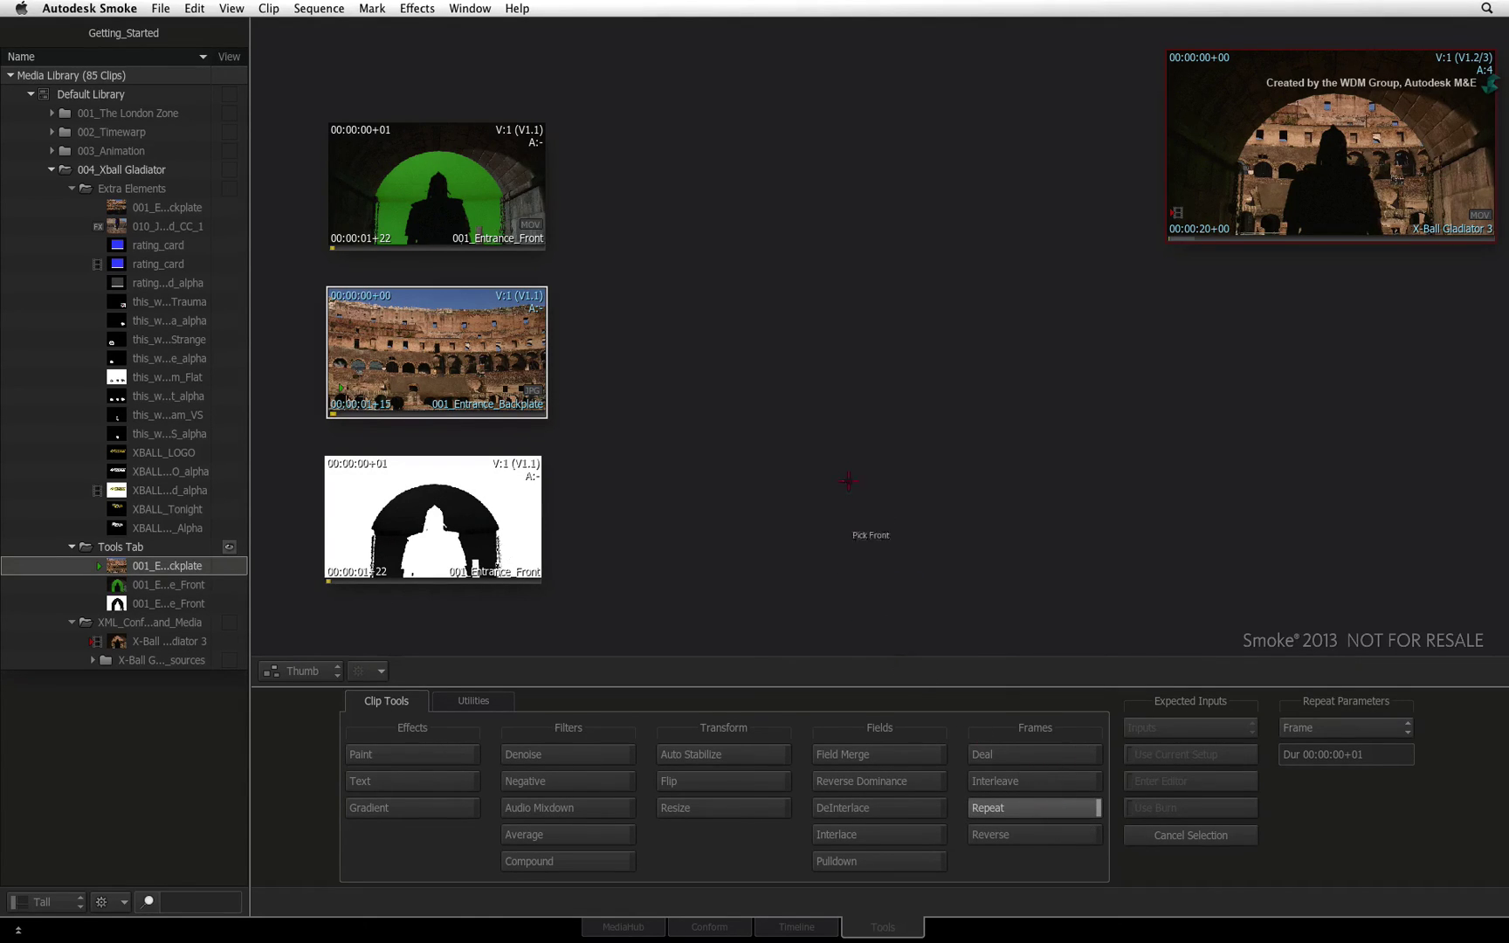
click(421, 354)
click(823, 424)
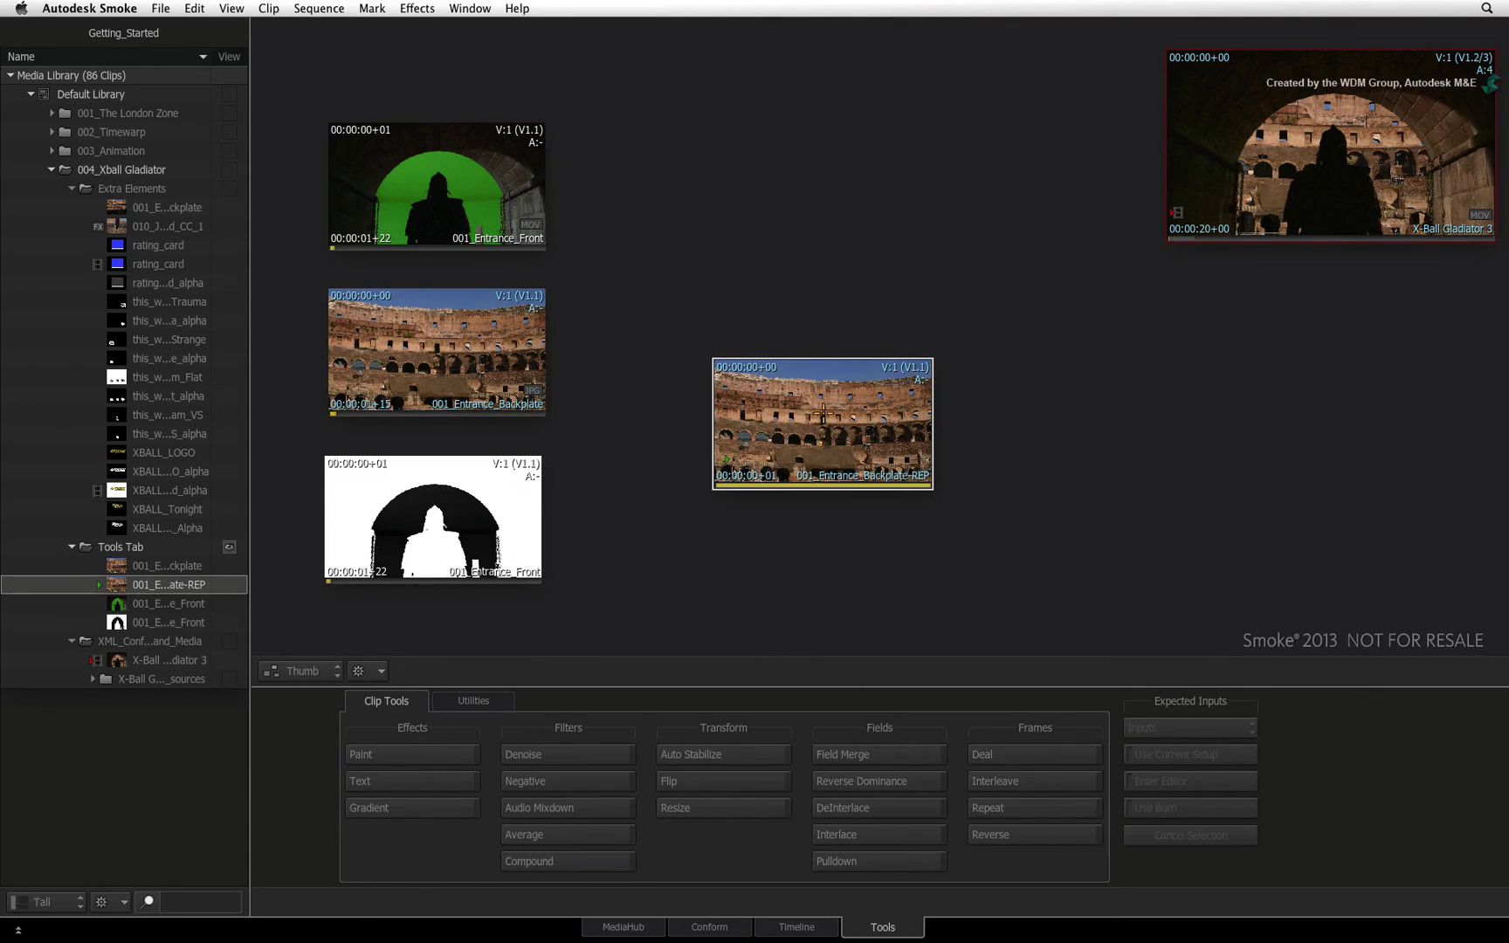